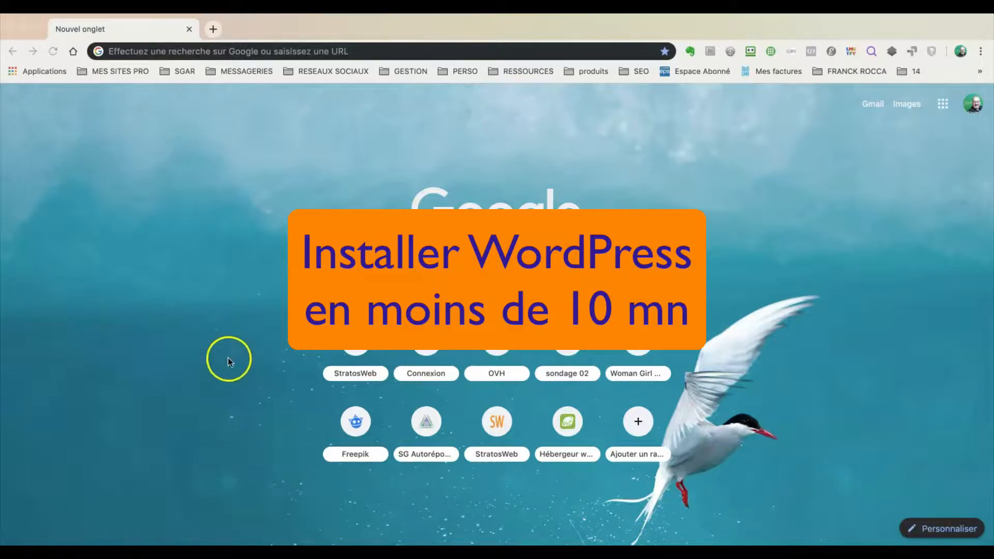
Step: Go to planethoster.com and open the details page of The World unlimited web hosting offer
left_click(233, 51)
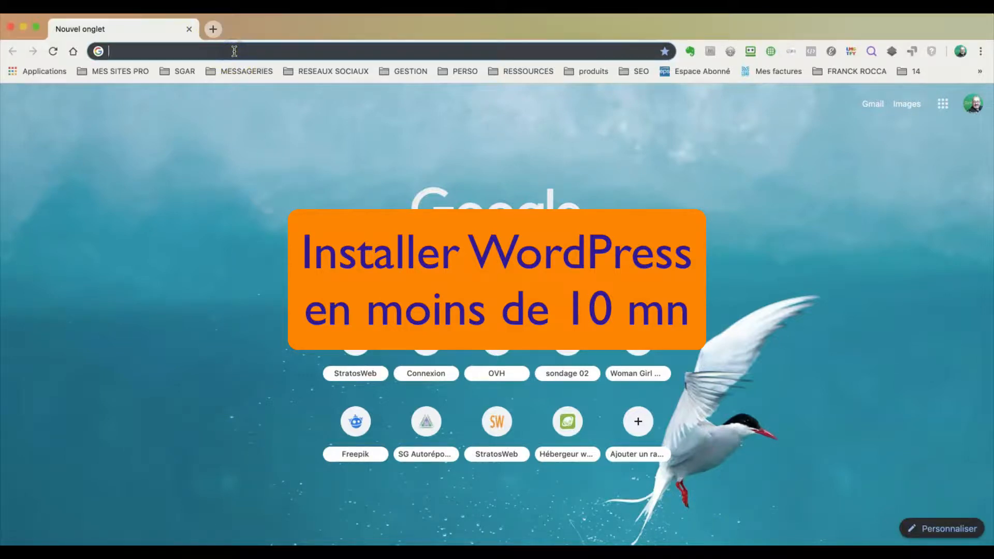
type("planethoster.com")
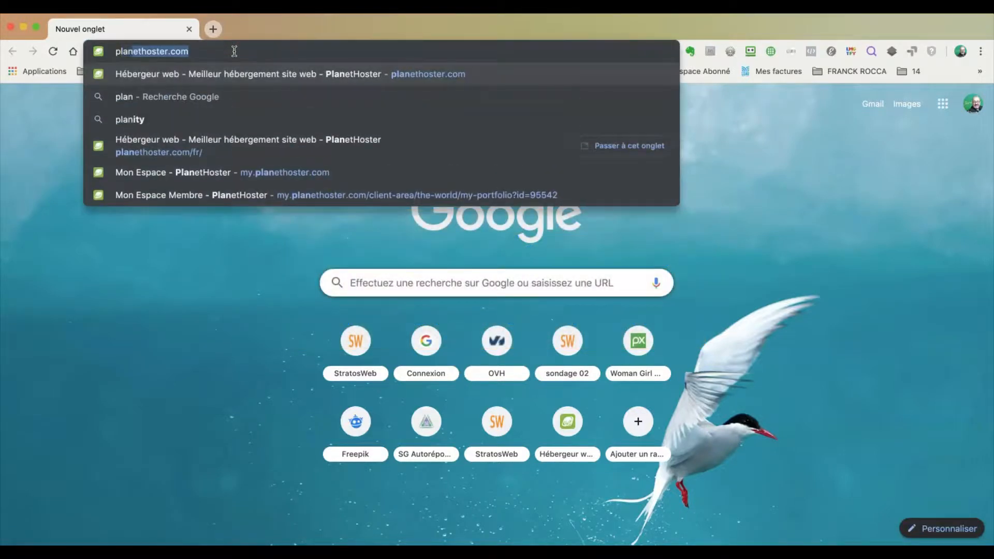
key("Return")
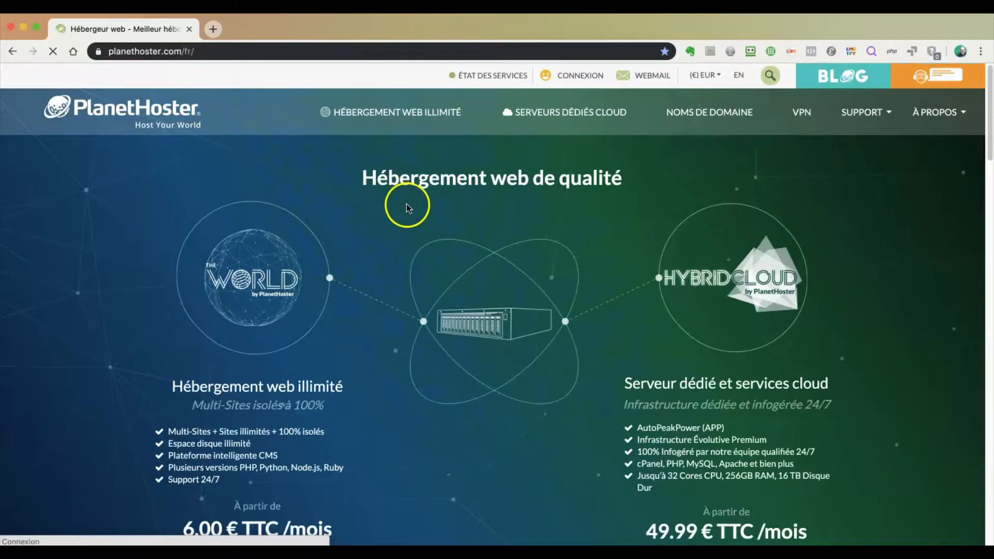
scroll(454, 311, "down", 3)
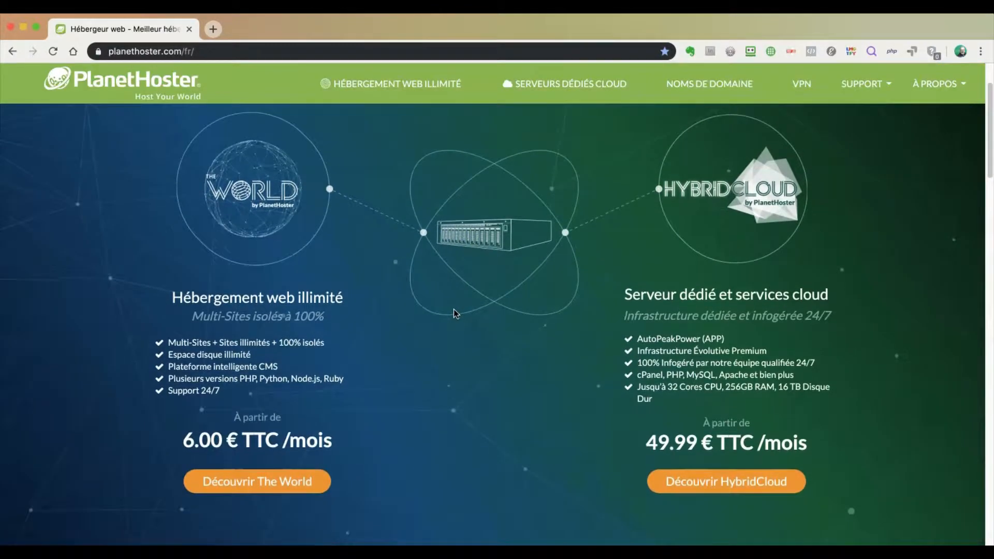
scroll(455, 314, "down", 1)
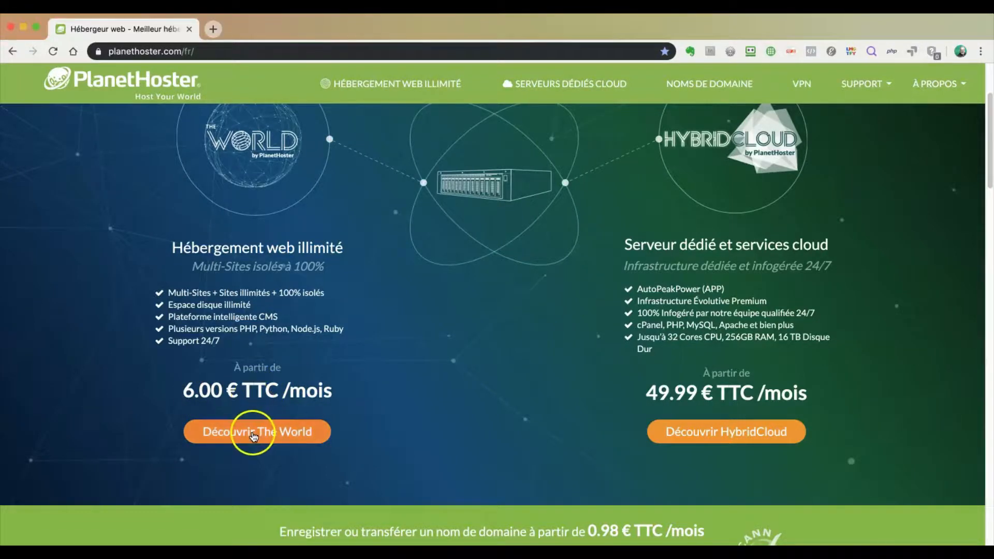
left_click(253, 437)
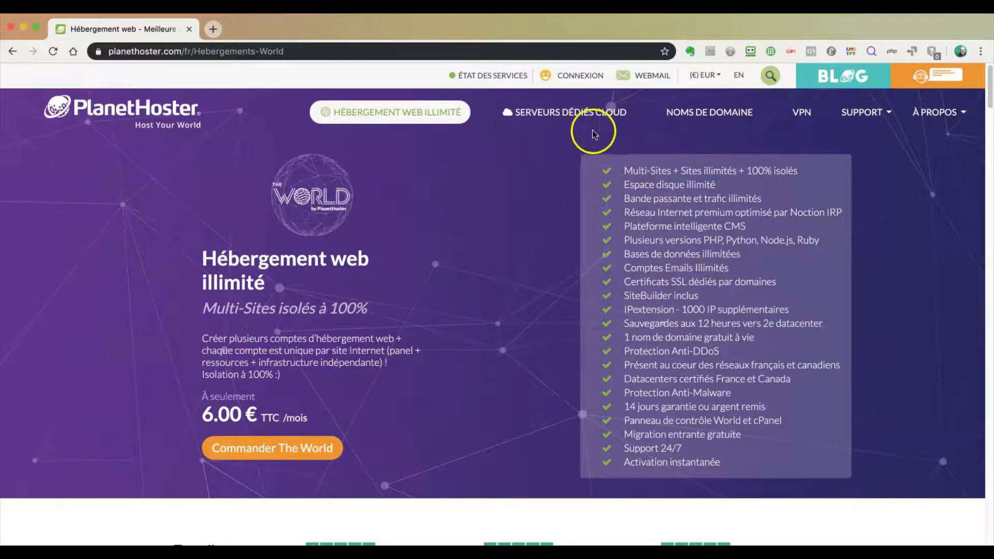
Step: Open the PlanetHoster client area and launch cPanel for stratosweb.fr from the The World hosting portfolio
left_click(575, 75)
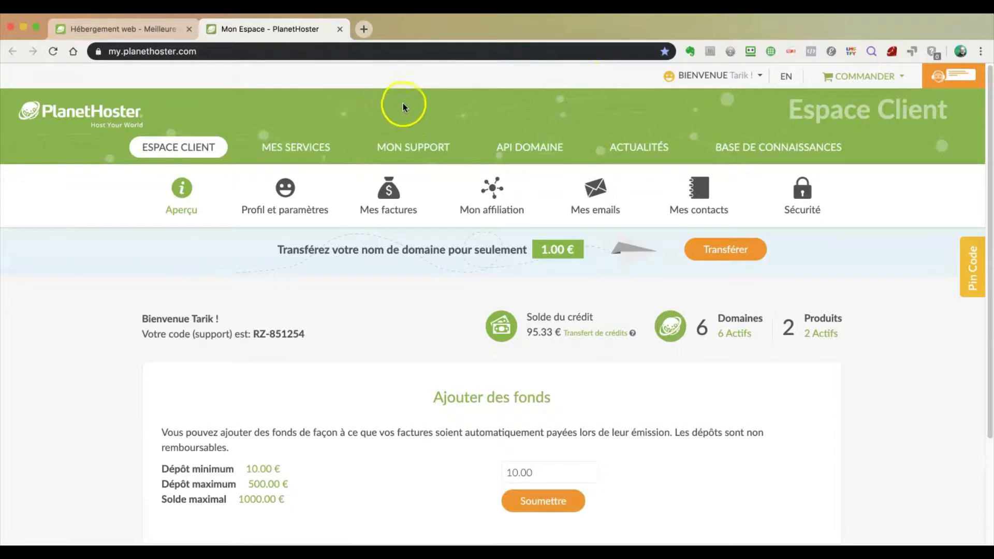
left_click(298, 149)
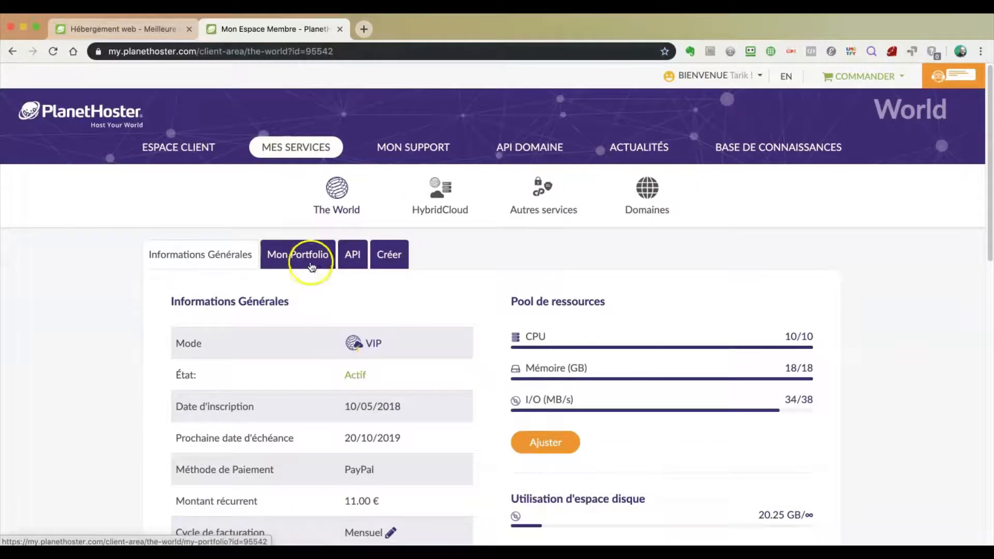
left_click(309, 257)
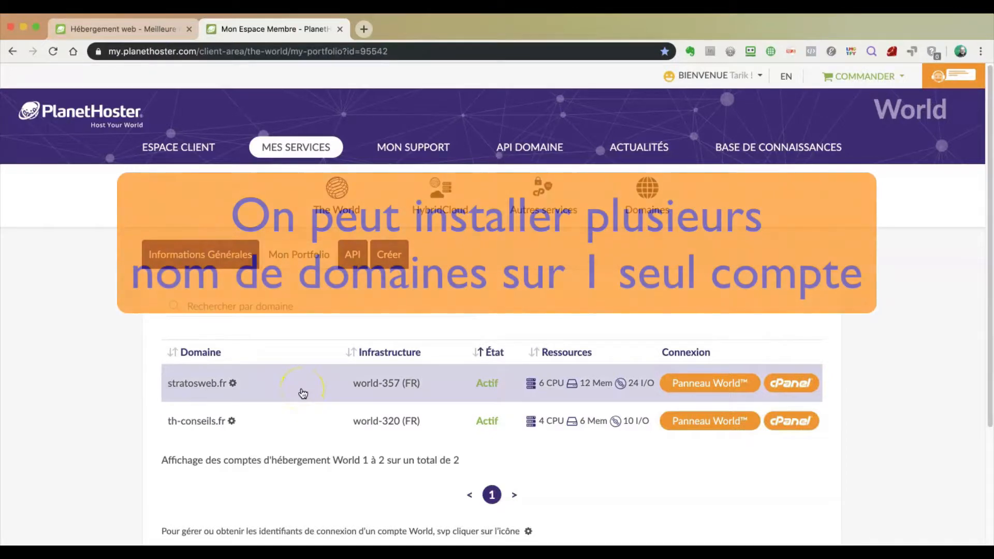
left_click(247, 398)
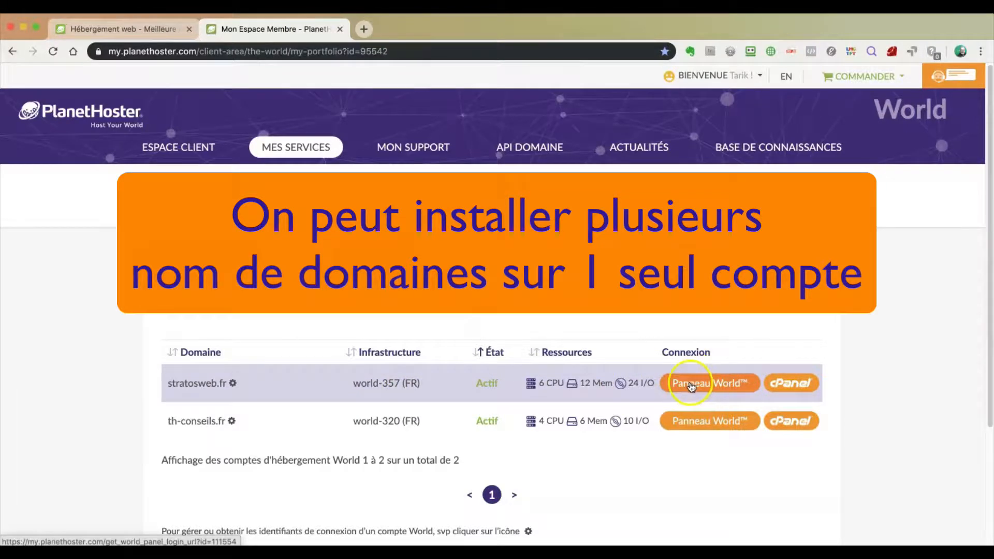
left_click(794, 385)
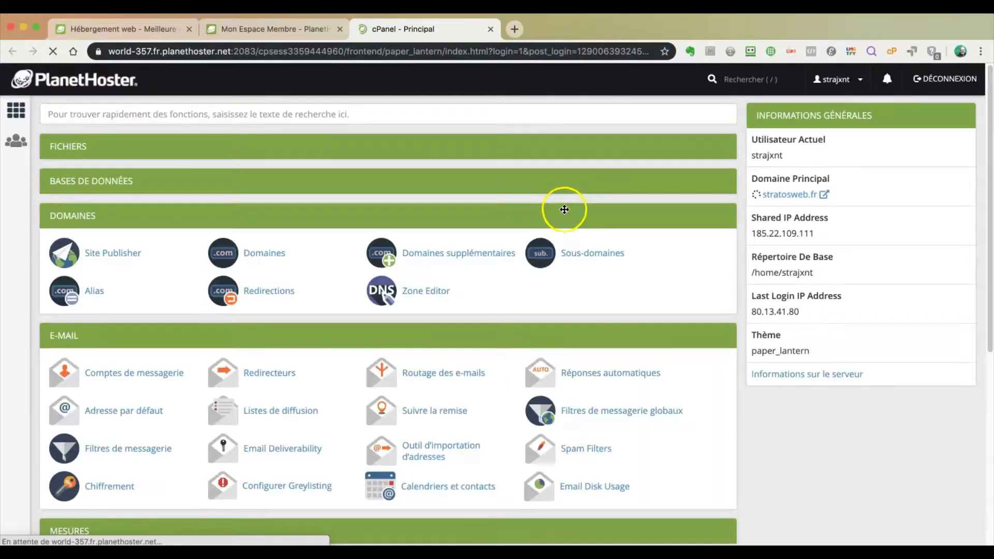
Step: Collapse the Domaines and E-mail sections and check the language option under Préférences
left_click(720, 216)
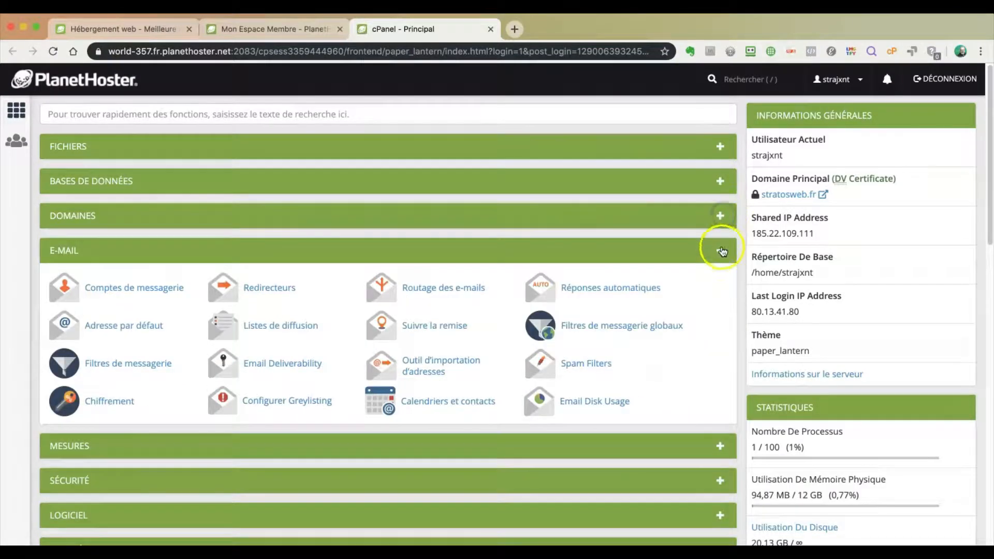
left_click(723, 251)
scroll(656, 280, "down", 3)
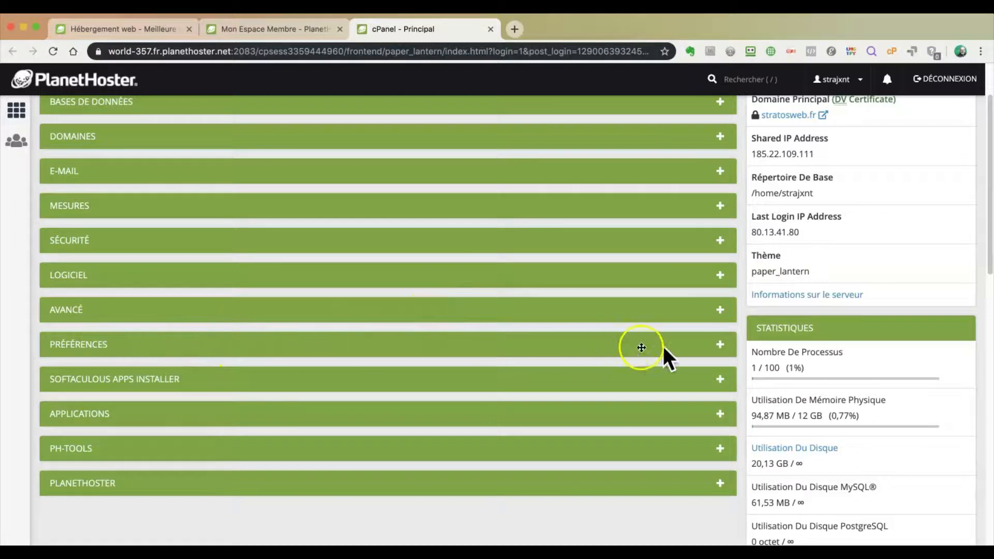
left_click(721, 344)
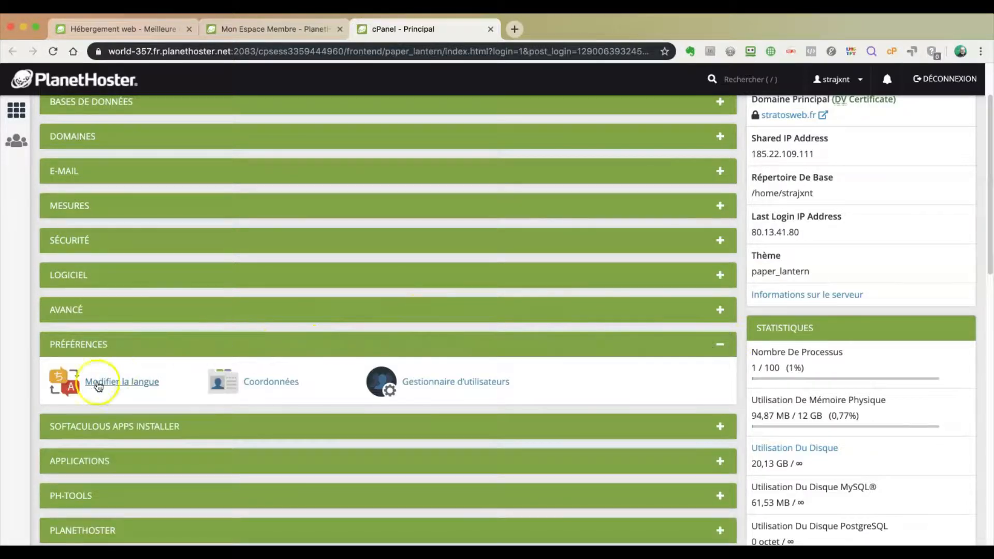
left_click(709, 346)
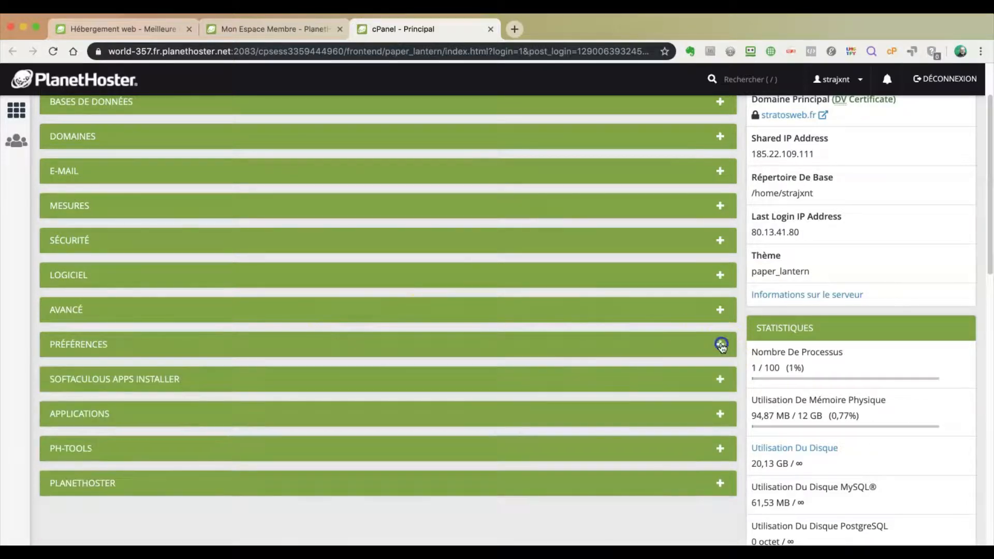
scroll(533, 304, "up", 3)
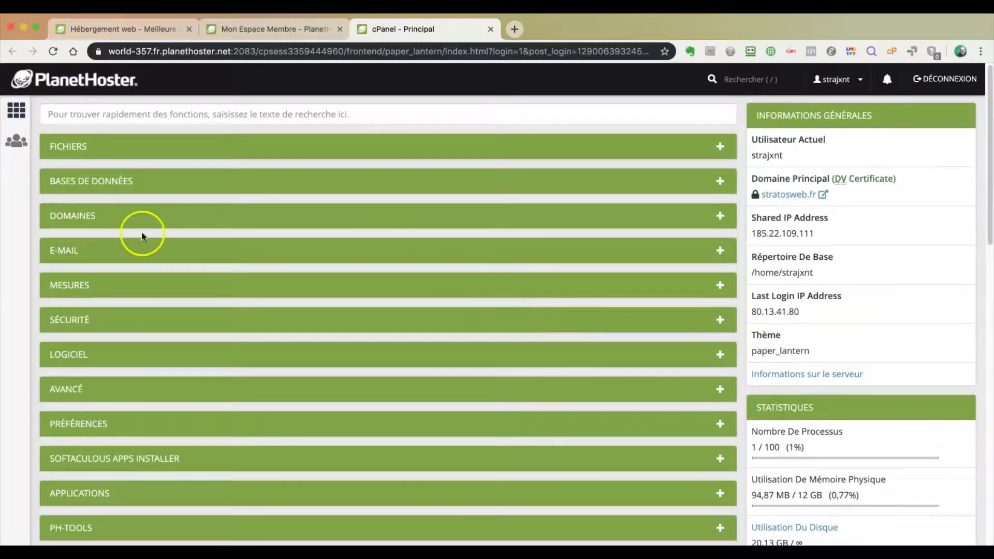
Step: View the list of domains on the hosting account, then return to the cPanel home page with Domaines collapsed
left_click(721, 217)
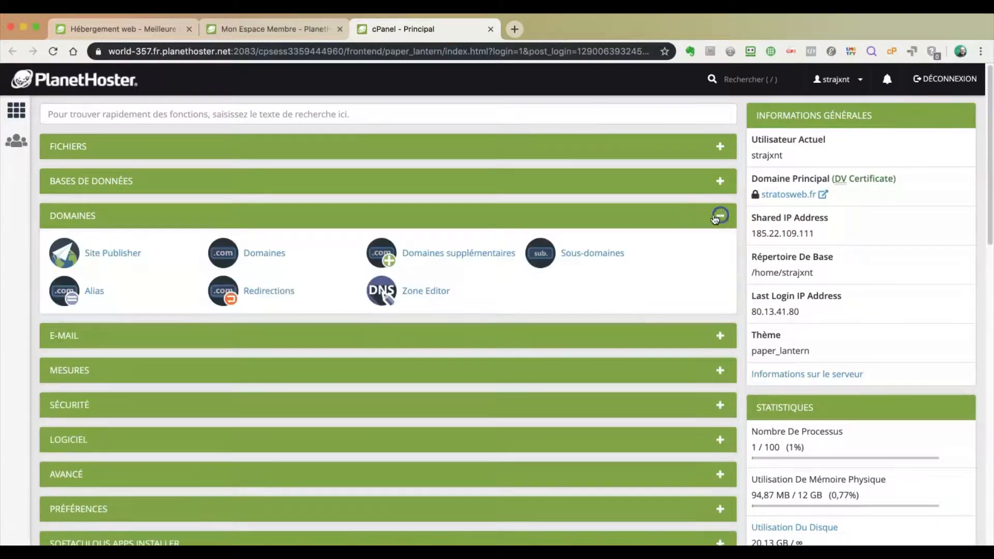
left_click(271, 254)
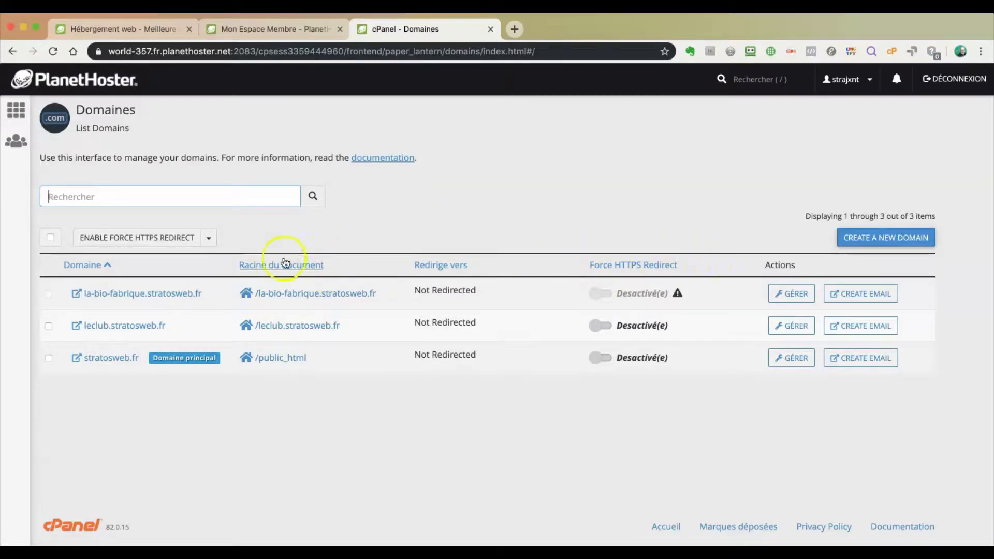
left_click(17, 111)
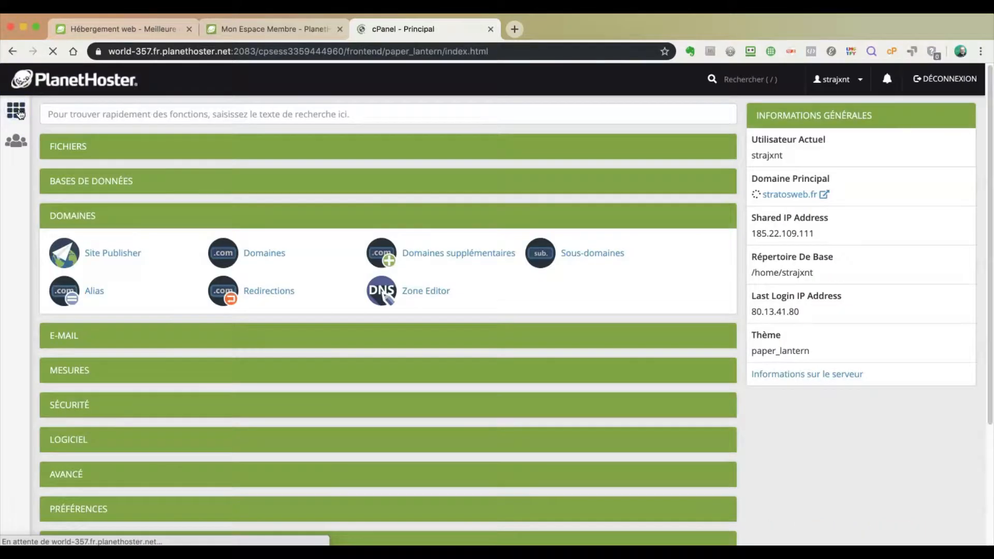
left_click(724, 216)
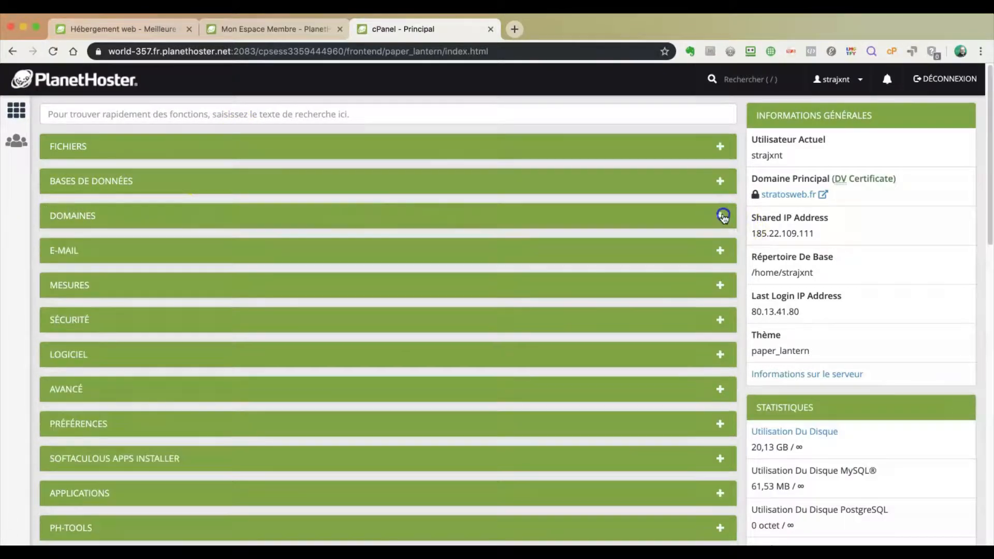
Step: Open the WordPress script page from Softaculous Apps Installer and dismiss the page translation offer
scroll(658, 240, "down", 3)
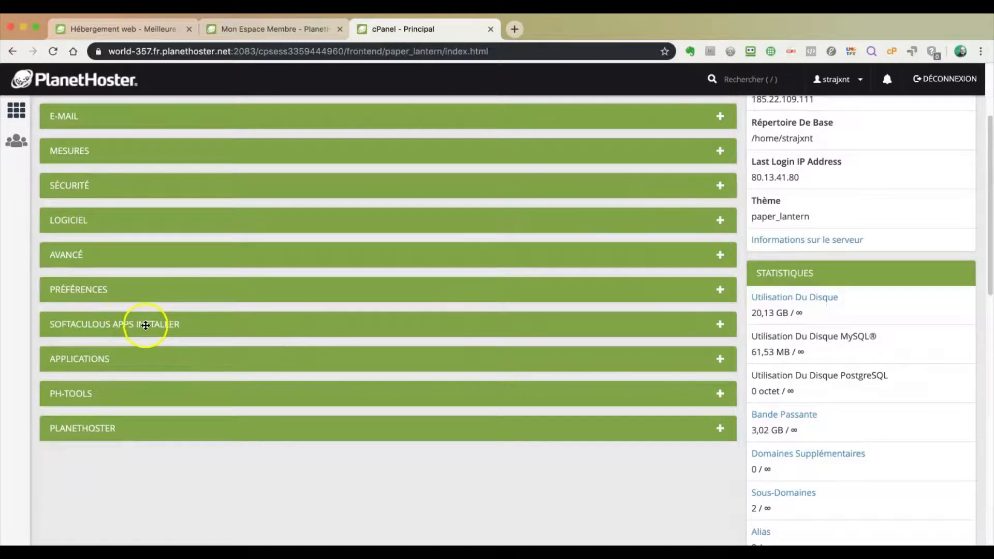
left_click(720, 327)
scroll(497, 313, "down", 2)
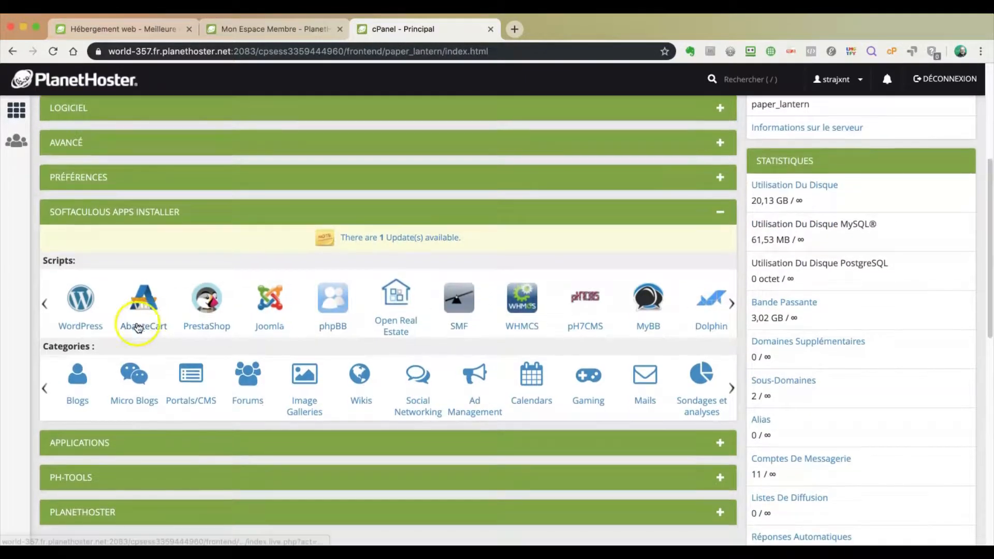
left_click(77, 300)
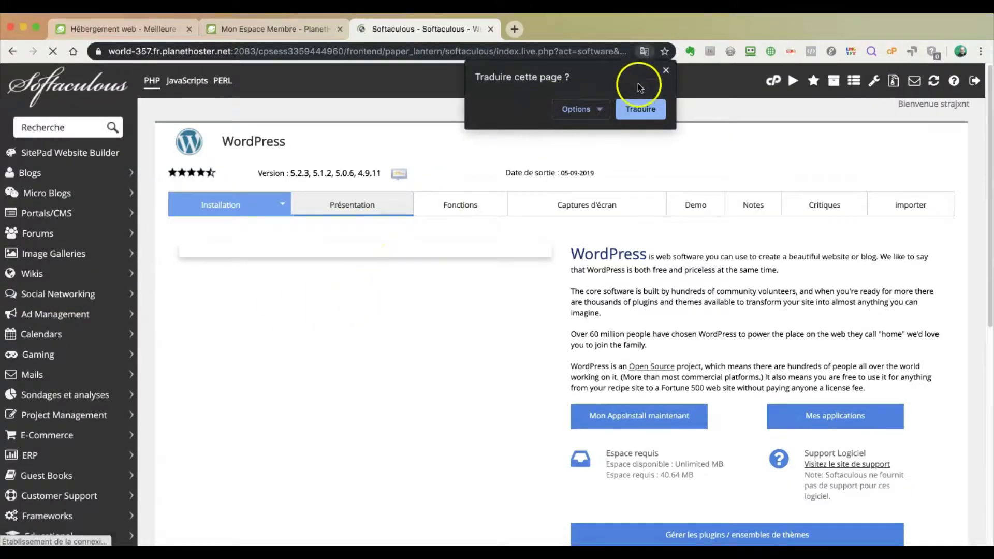
left_click(666, 70)
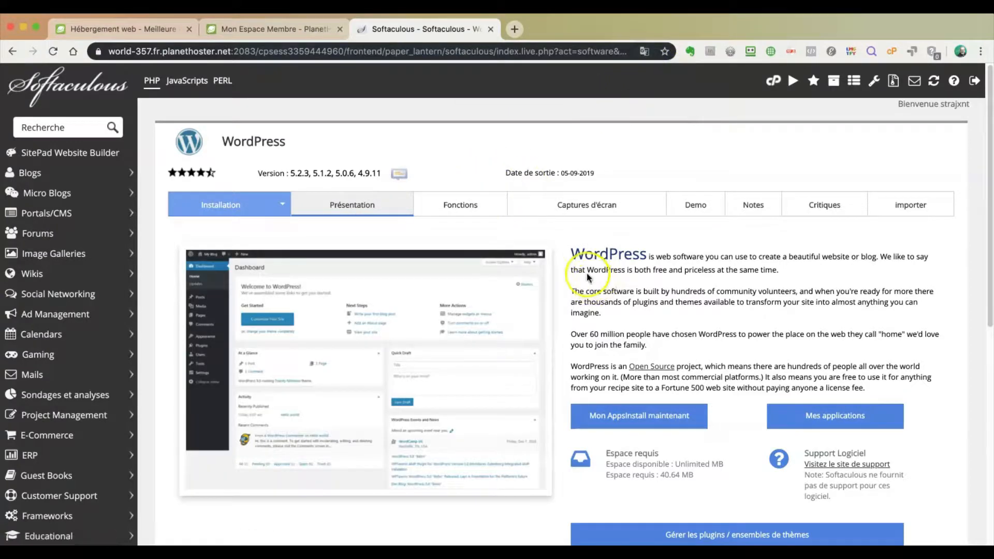
Step: Review the current WordPress installations, the feature description and the screenshots on the Softaculous page
scroll(585, 276, "down", 8)
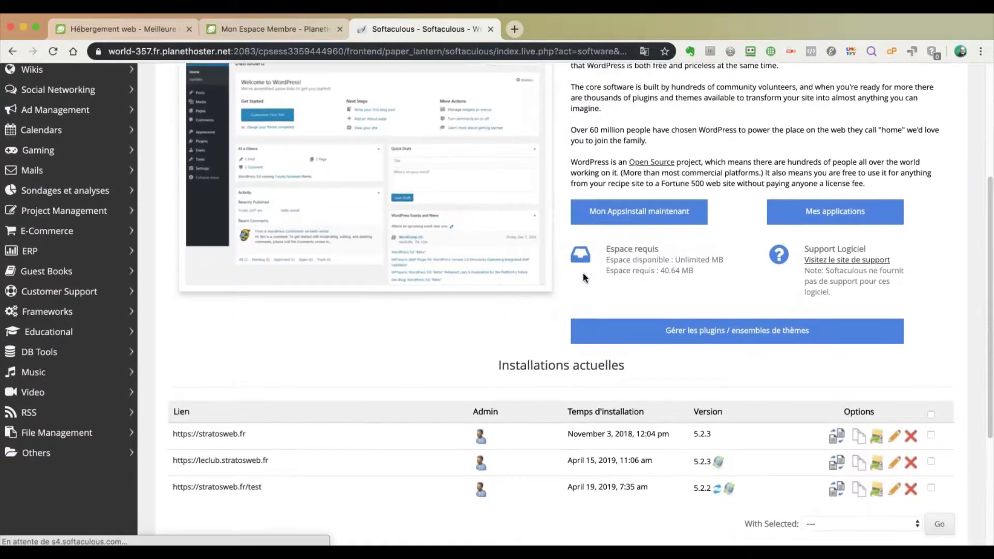
scroll(583, 278, "down", 3)
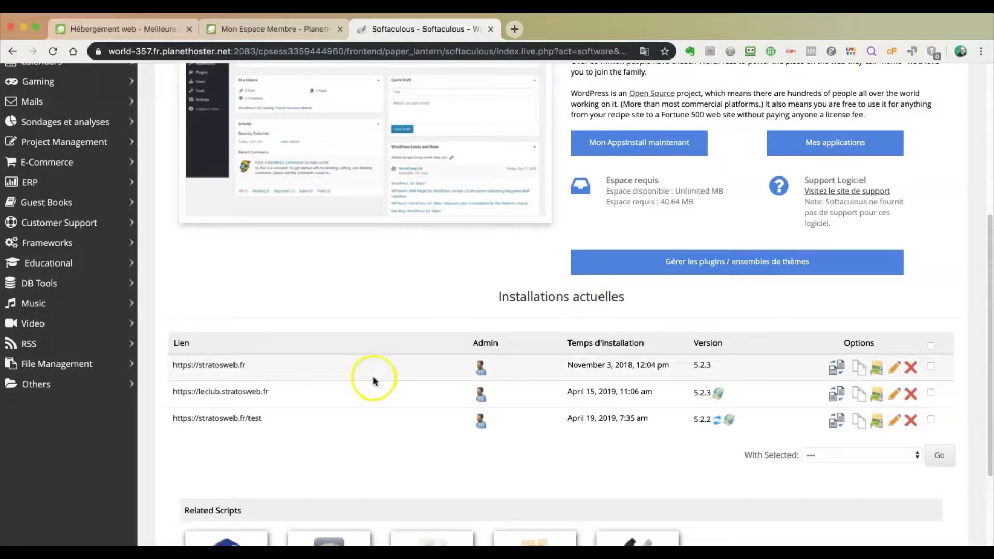
scroll(383, 393, "down", 2)
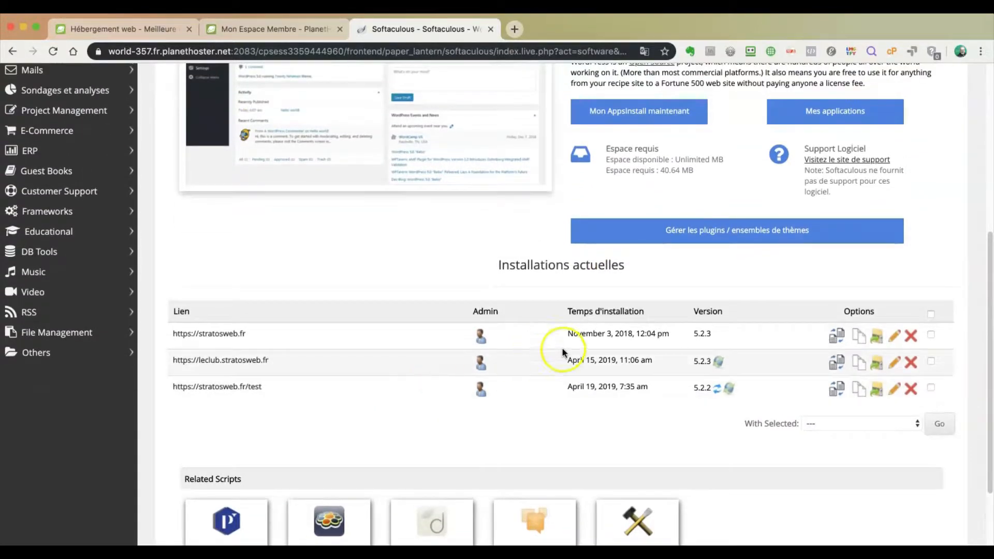
scroll(431, 250, "up", 3)
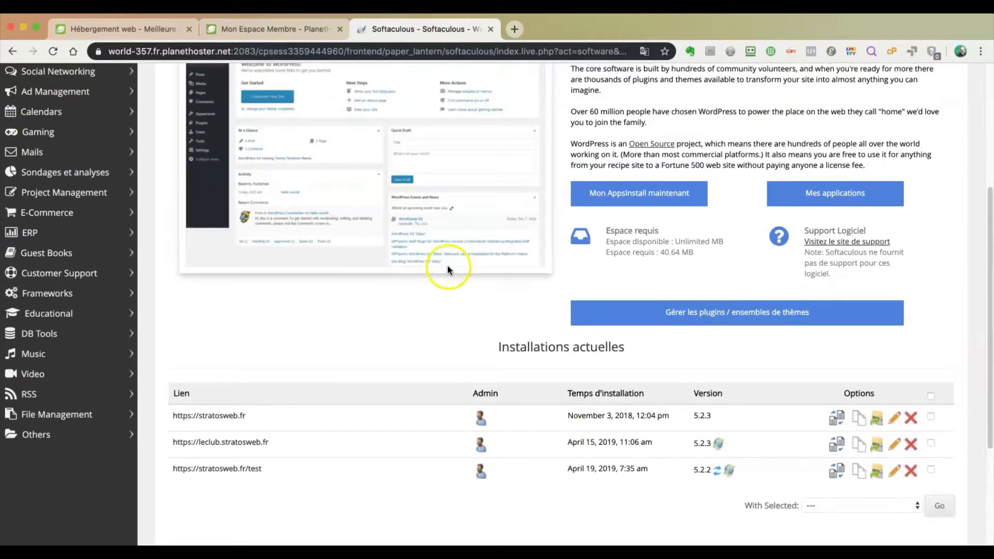
scroll(448, 269, "up", 6)
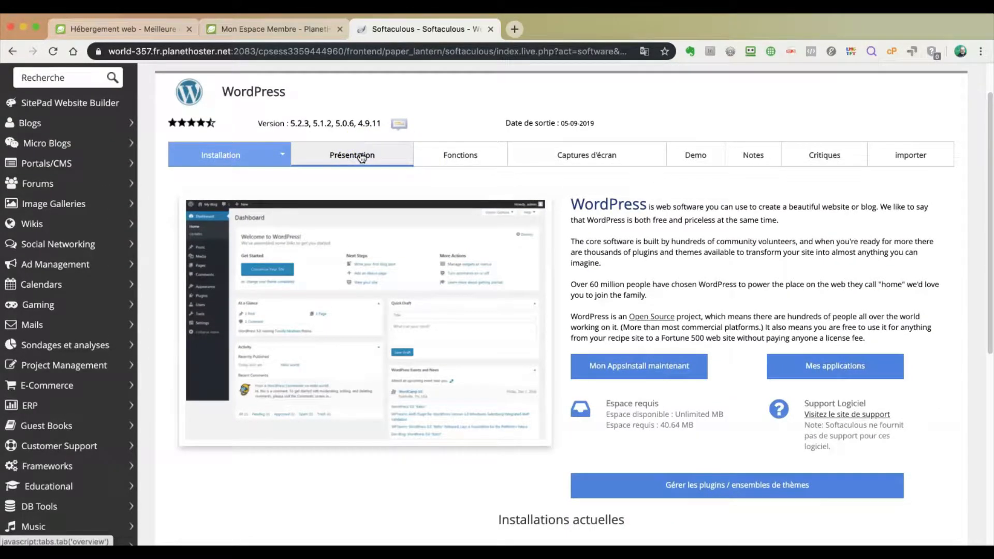
left_click(467, 158)
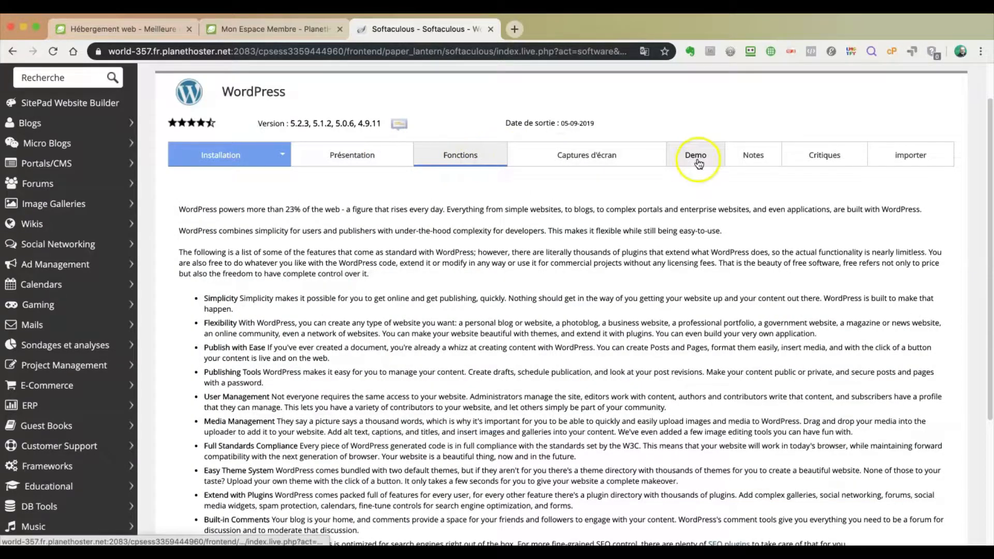
left_click(594, 160)
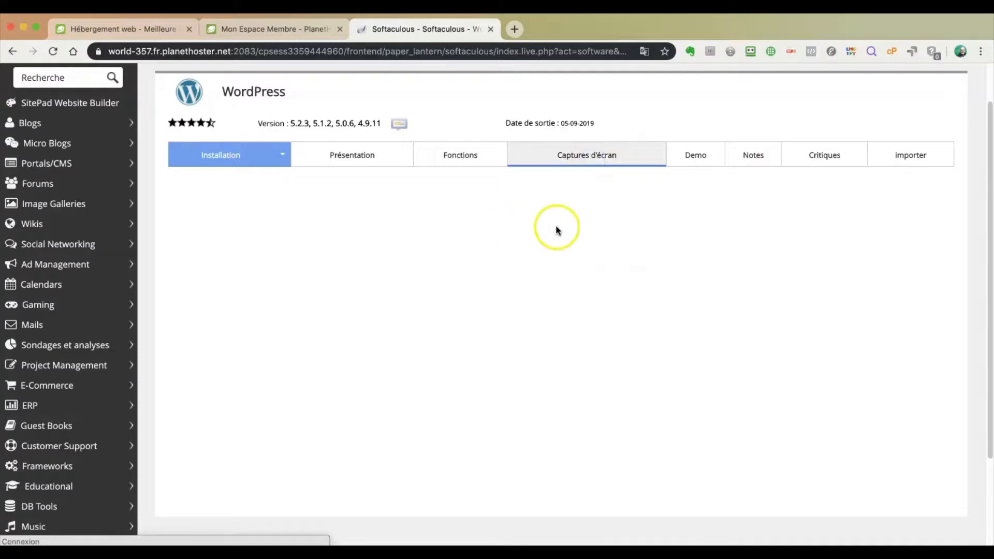
Step: Start a Quick Install of WordPress and choose version 5.2.3
left_click(282, 158)
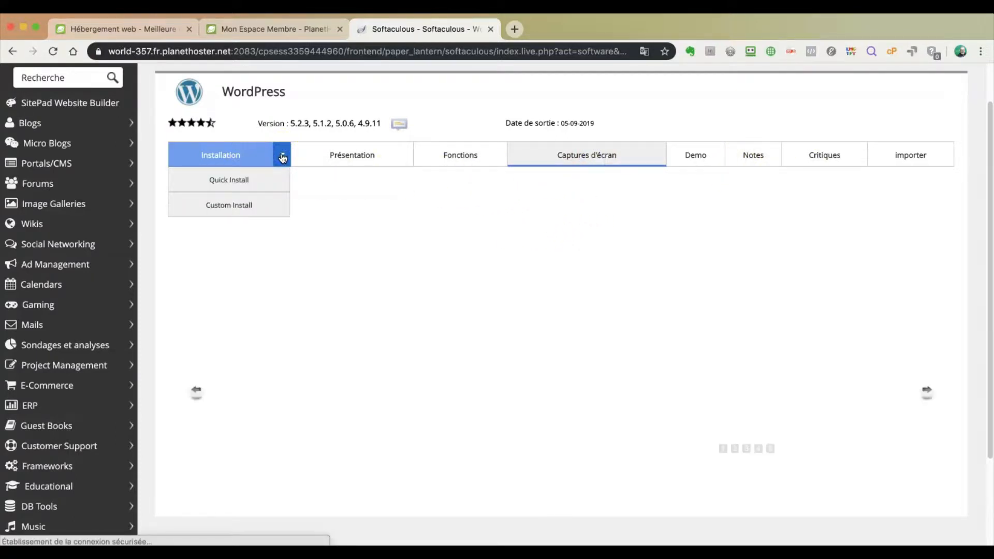
left_click(238, 182)
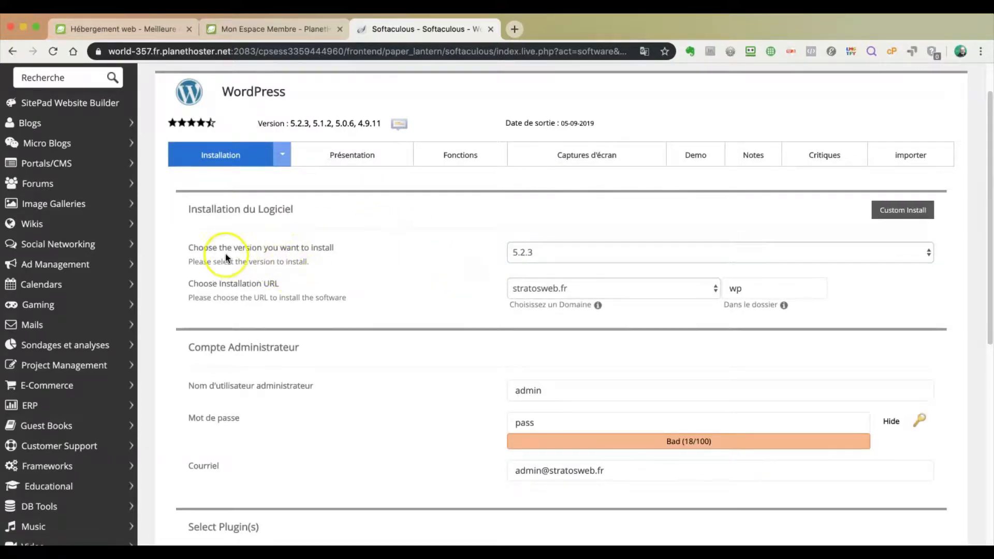
left_click(600, 255)
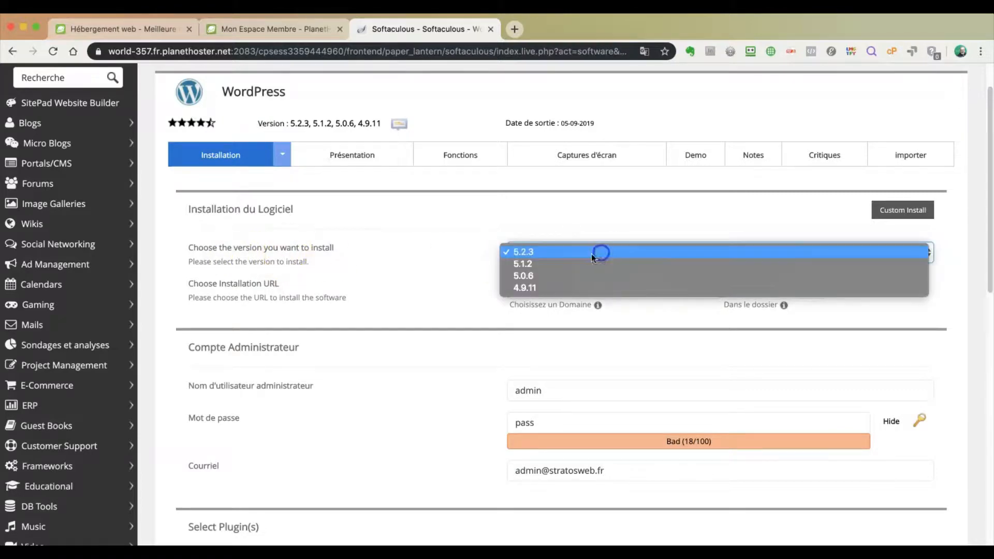
left_click(537, 252)
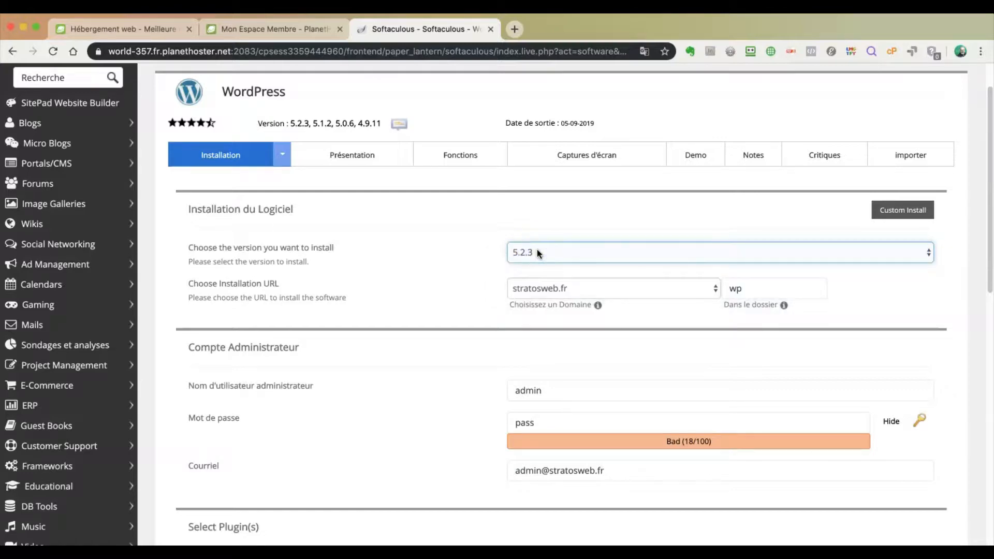
Step: Translate the installation page into French and dismiss the translation pop-up
scroll(473, 264, "down", 2)
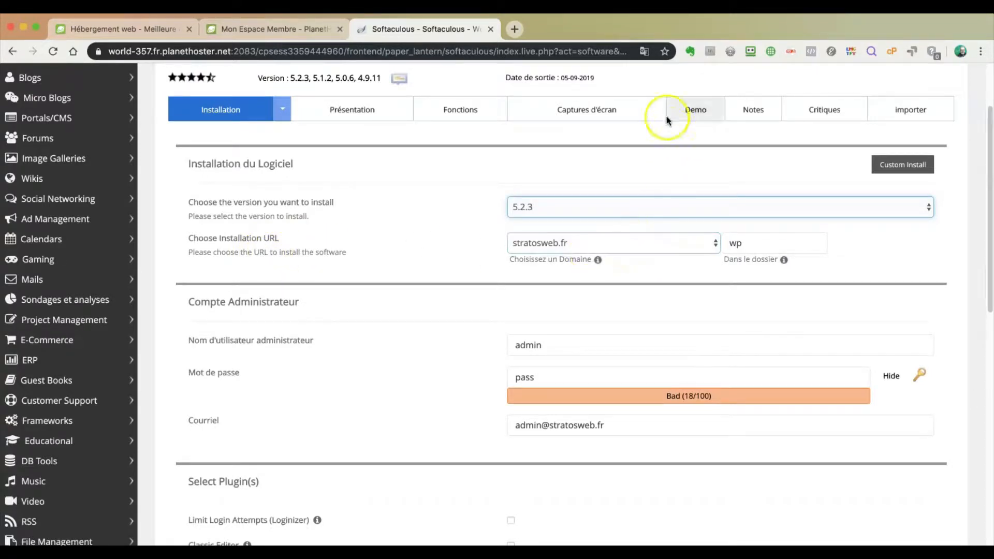
left_click(645, 51)
left_click(640, 94)
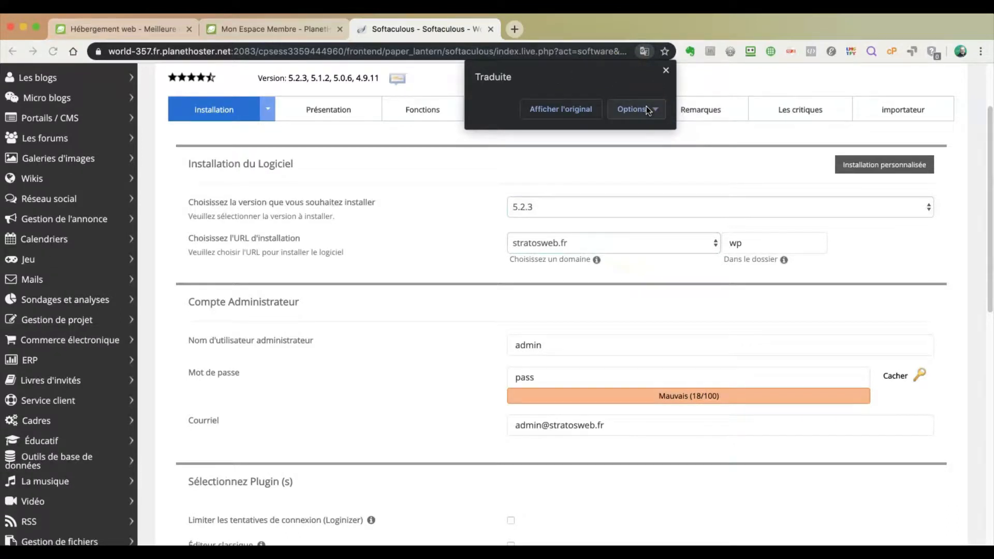
left_click(666, 71)
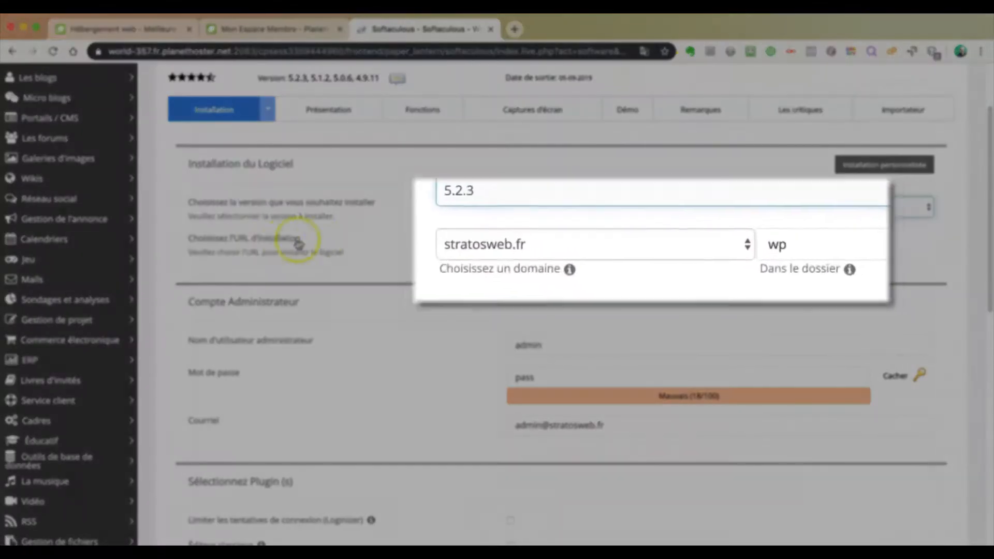
Step: Set the installation URL to the domain la-bio-fabrique.stratosweb.fr with an empty directory
left_click(695, 253)
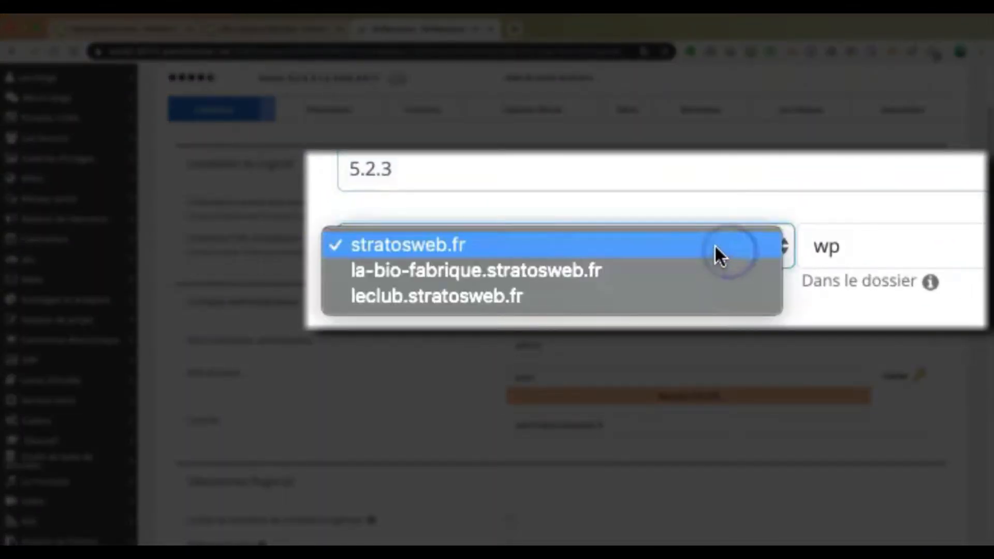
left_click(461, 267)
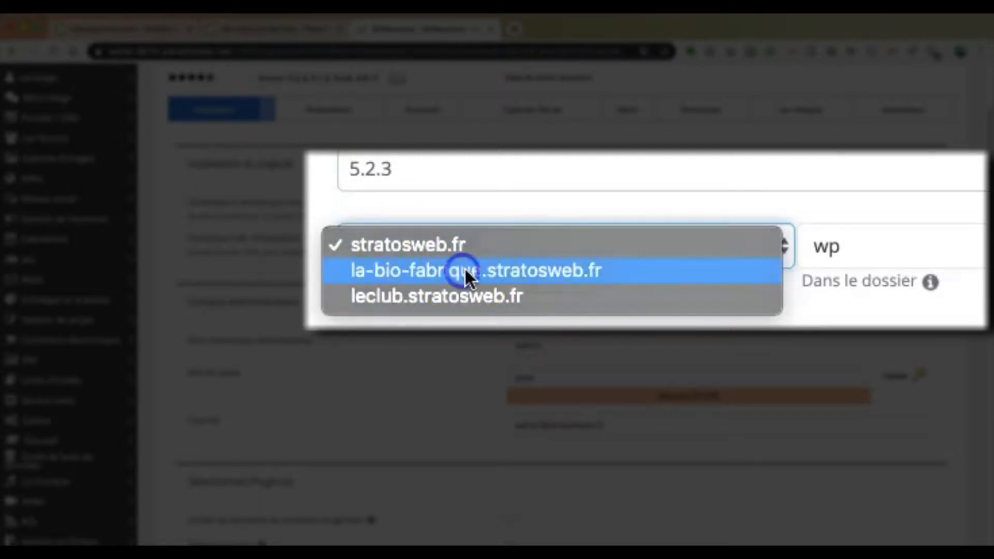
left_click(846, 241)
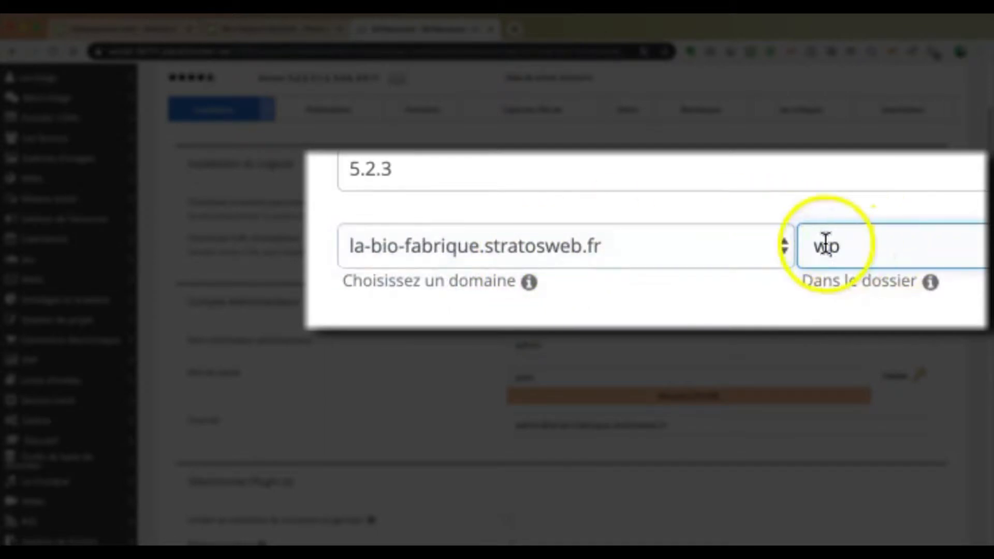
mouse_move(931, 283)
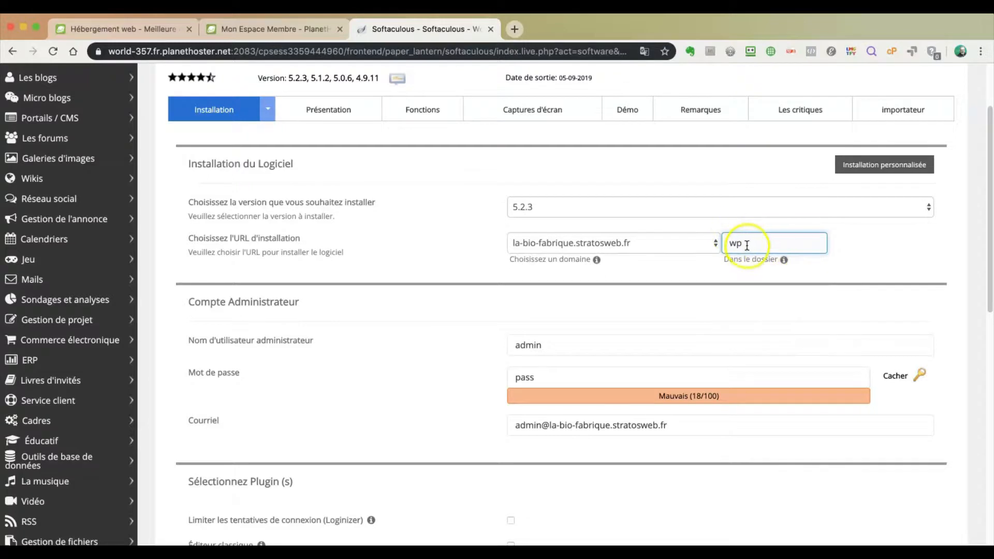
left_click_drag(747, 244, 731, 243)
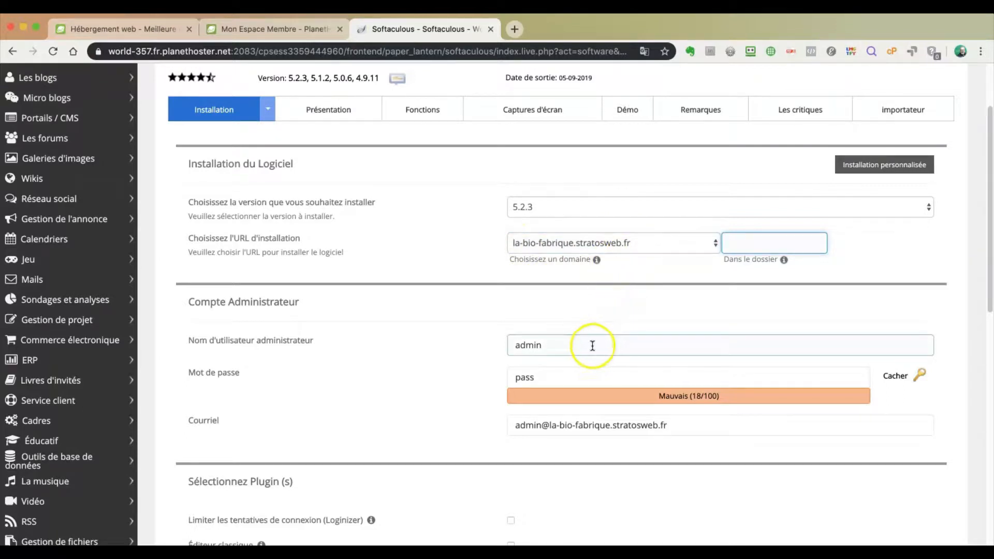
Step: Replace the default administrator username with the site owner's first name
scroll(594, 340, "down", 2)
left_click(581, 296)
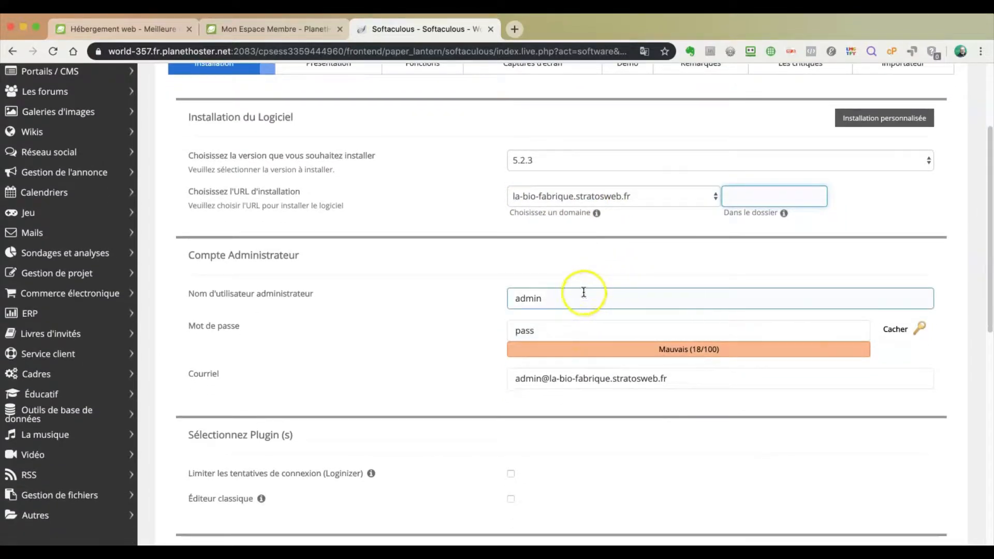
left_click_drag(555, 295, 510, 296)
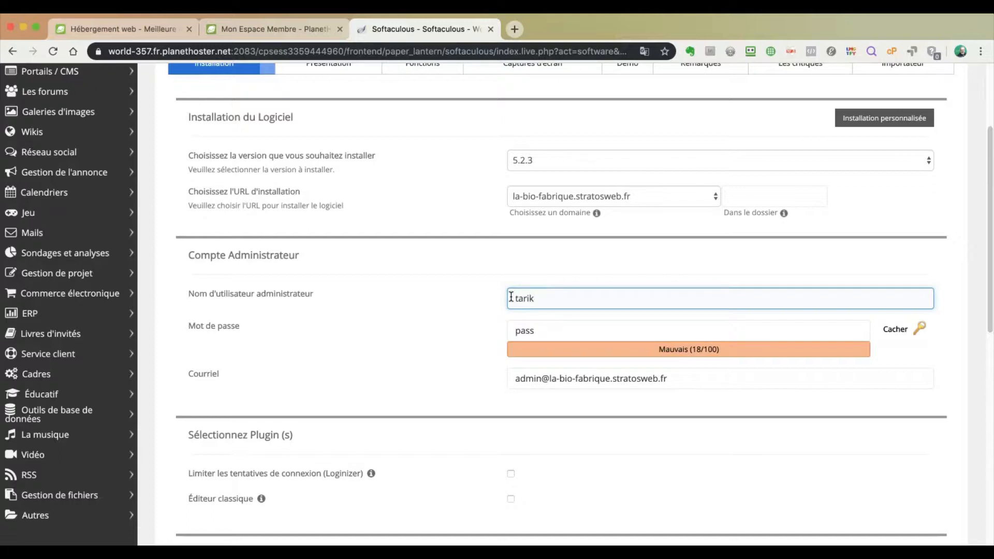
Step: Try out the random password generator twice for the administrator account
left_click(915, 328)
left_click(577, 327)
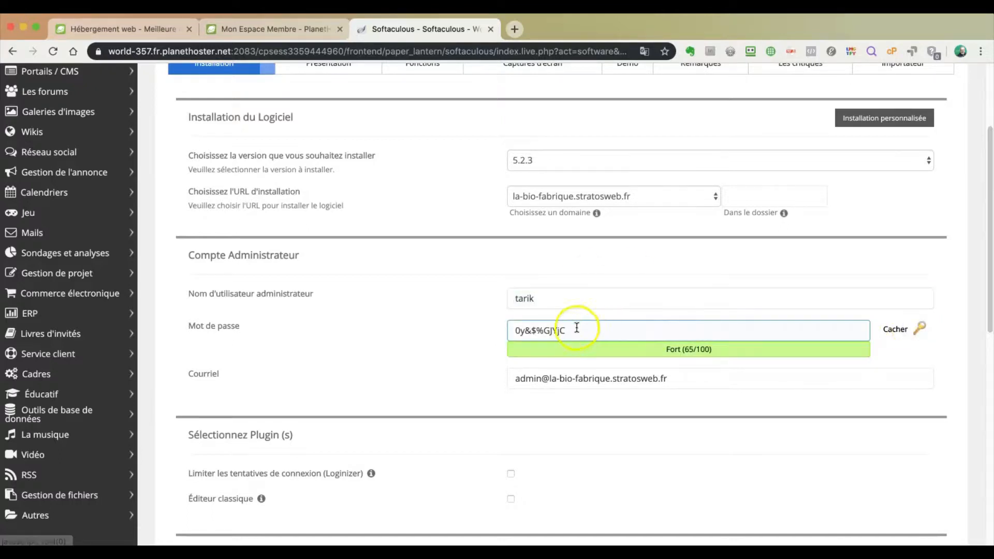
left_click(919, 328)
left_click(606, 332)
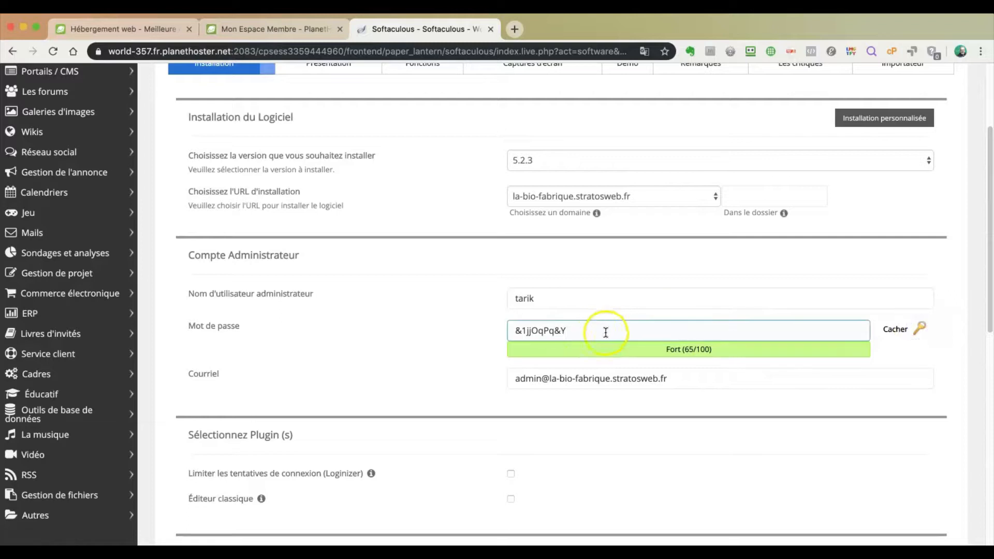
Step: Mask the administrator password field and replace its content with a custom account password
left_click(894, 329)
left_click(542, 329)
left_click(559, 330)
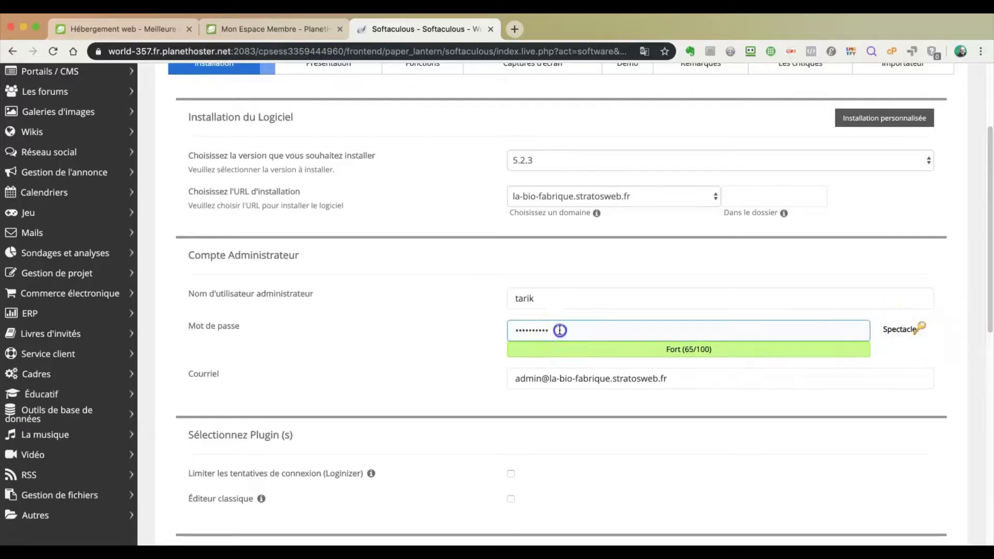
left_click_drag(560, 330, 475, 321)
type("•••••")
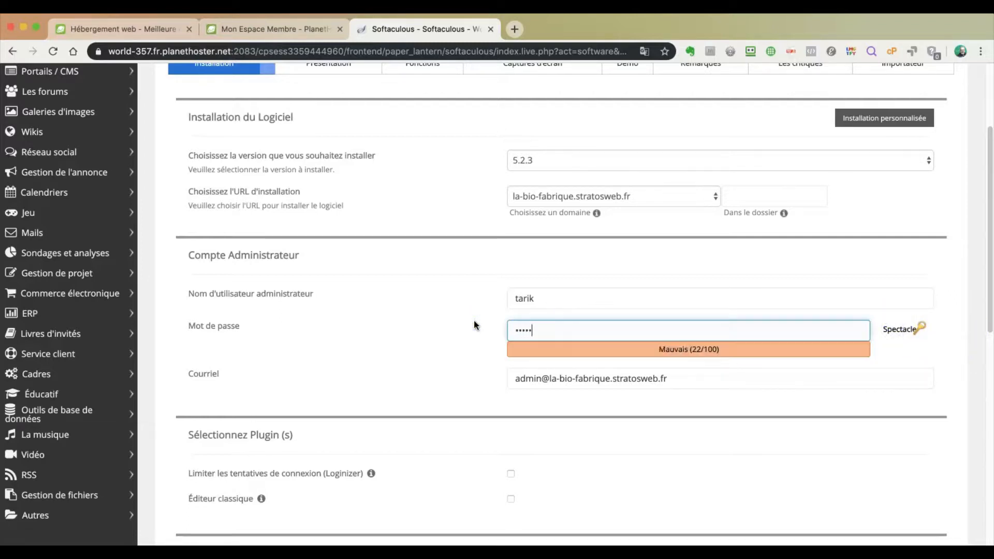
type("•••••")
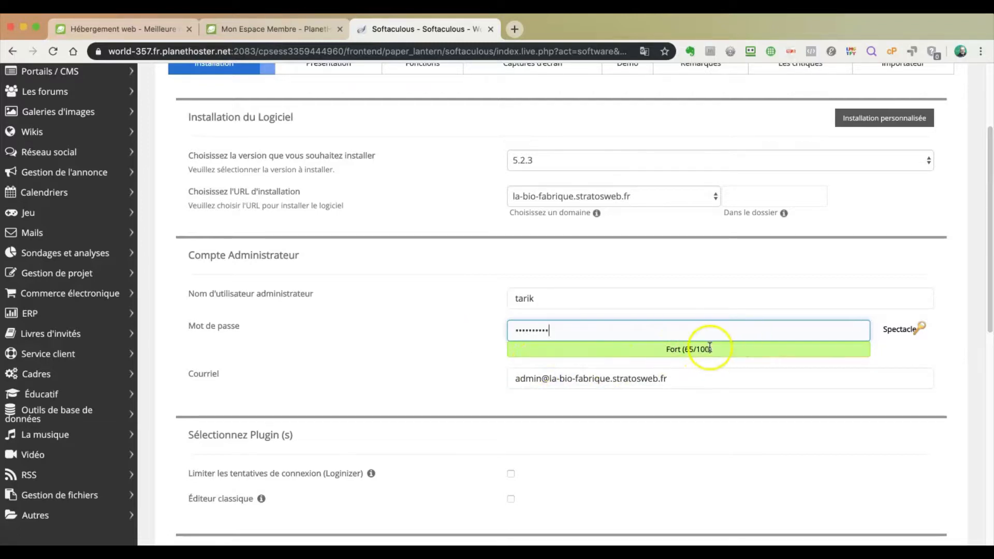
left_click(548, 375)
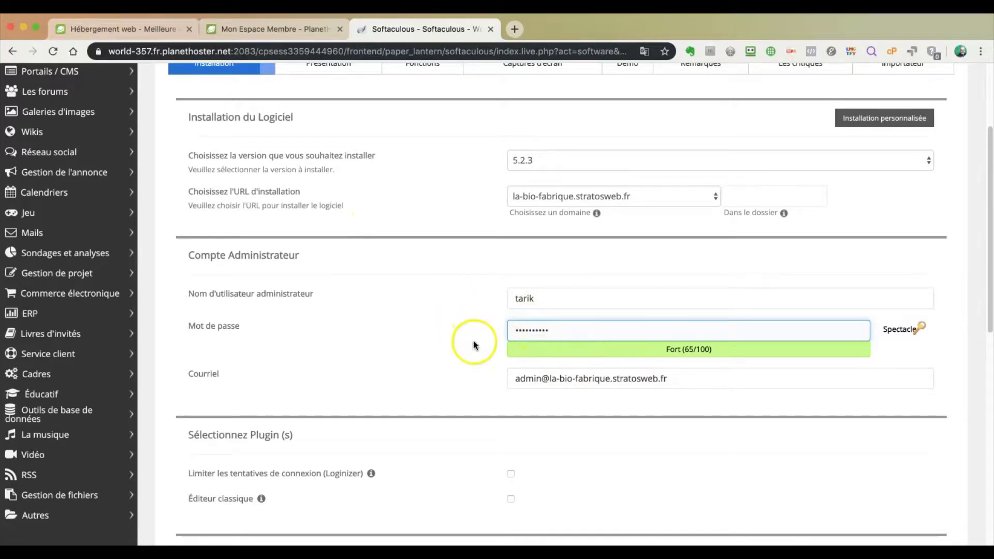
Step: Enable both the Loginizer login-attempt limiter and the Classic Editor plugins for the installation
scroll(474, 340, "down", 4)
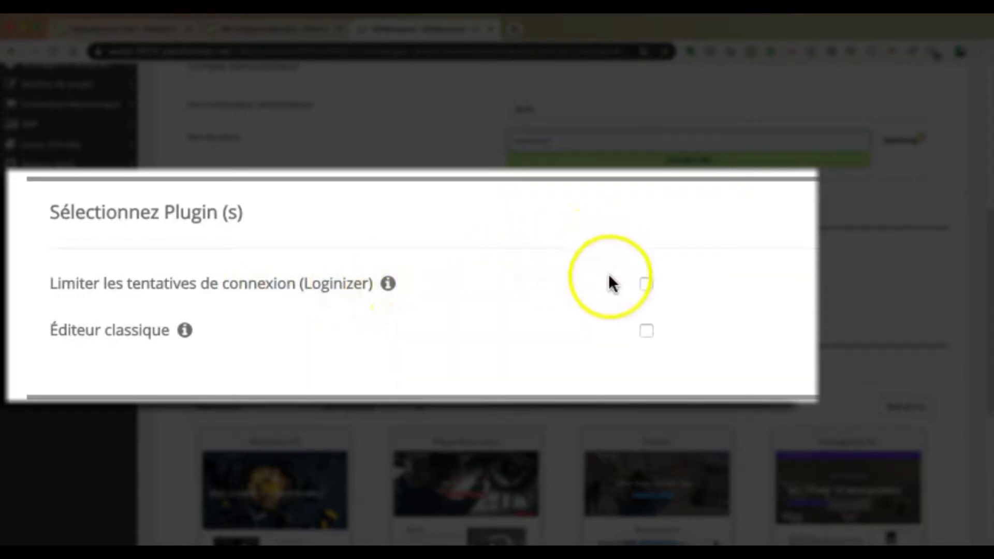
left_click(646, 284)
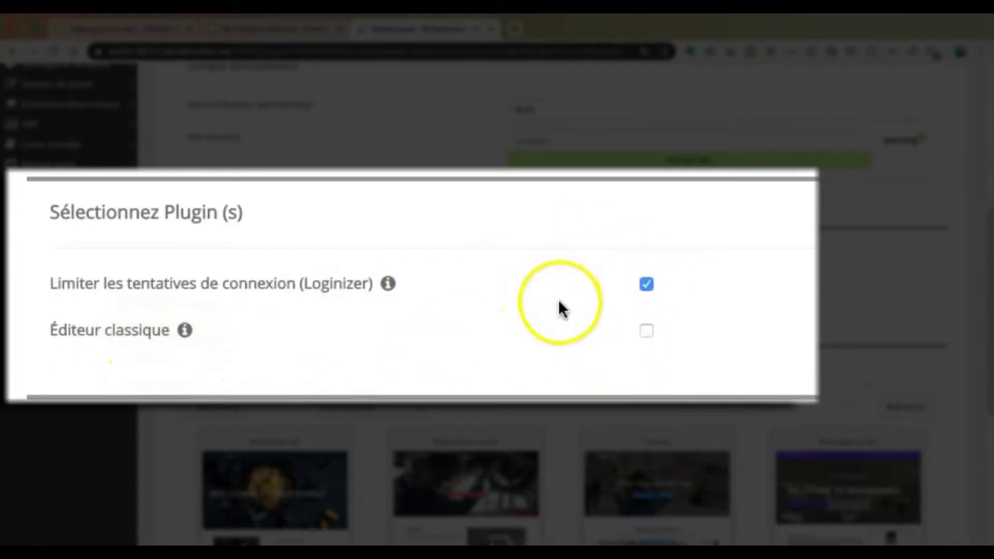
left_click(646, 331)
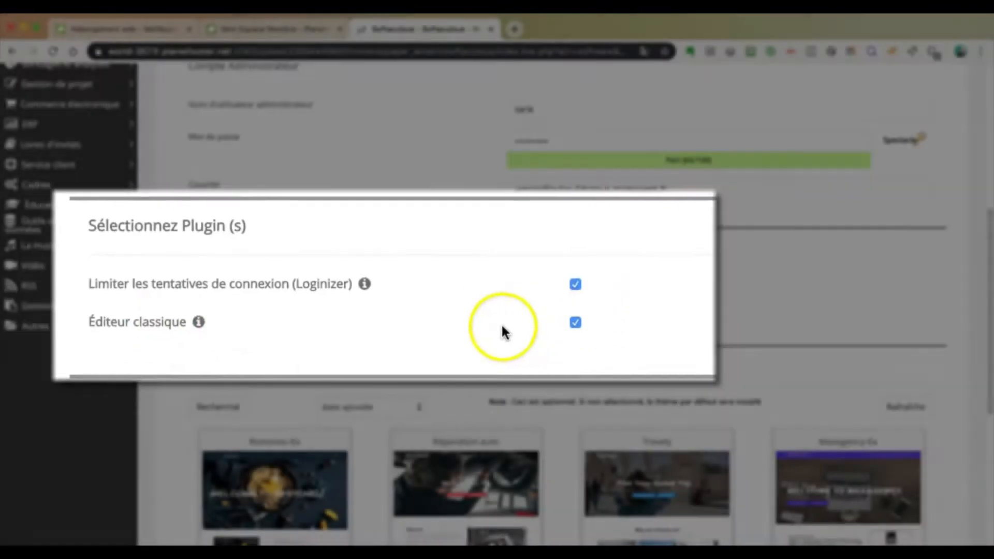
Step: Browse through the pages of optional WordPress themes and select the Profex theme
scroll(505, 332, "down", 5)
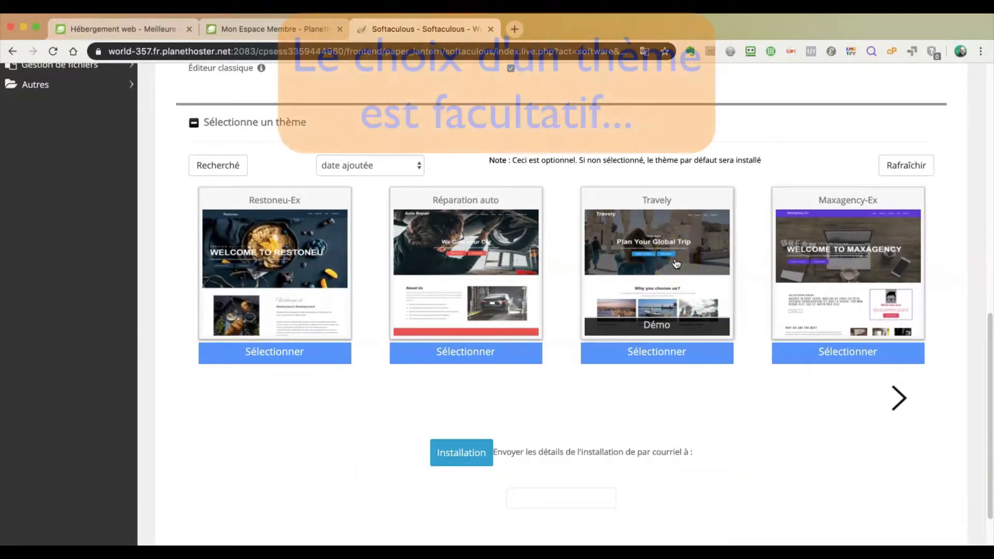
left_click(900, 402)
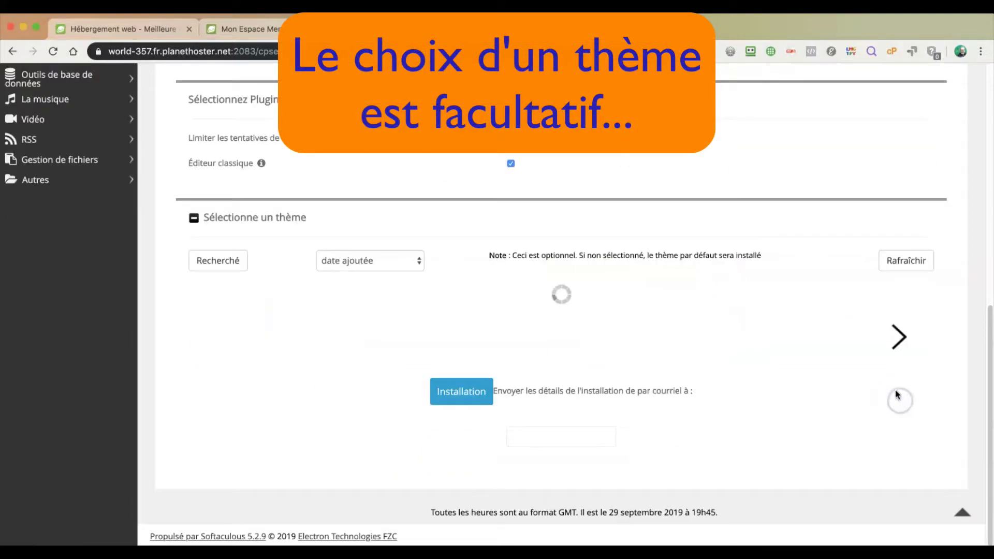
scroll(792, 361, "down", 2)
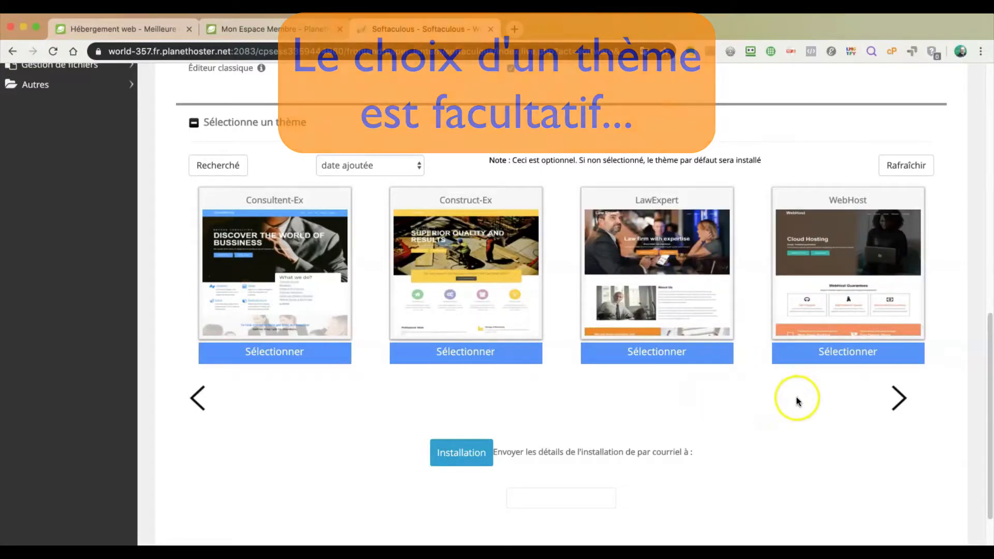
left_click(905, 407)
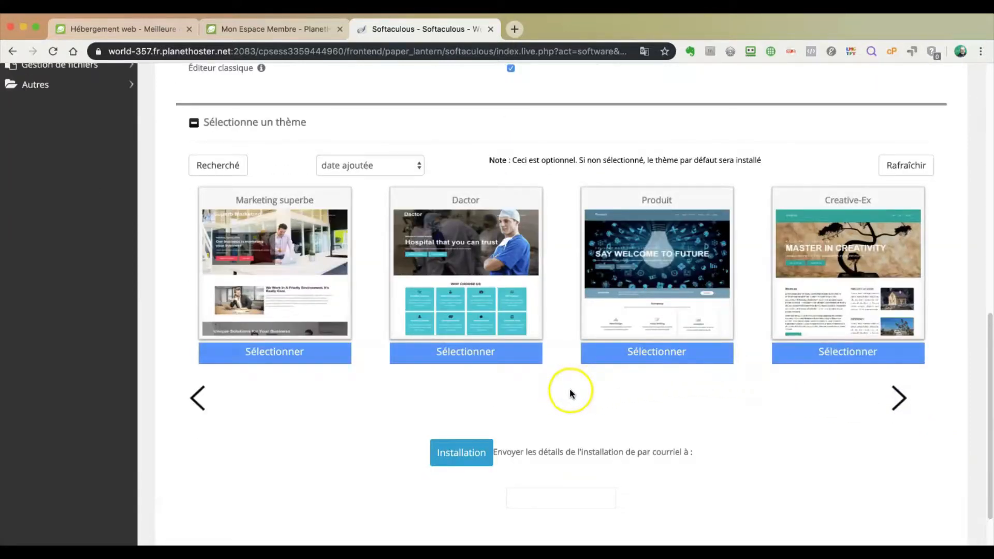
left_click(899, 402)
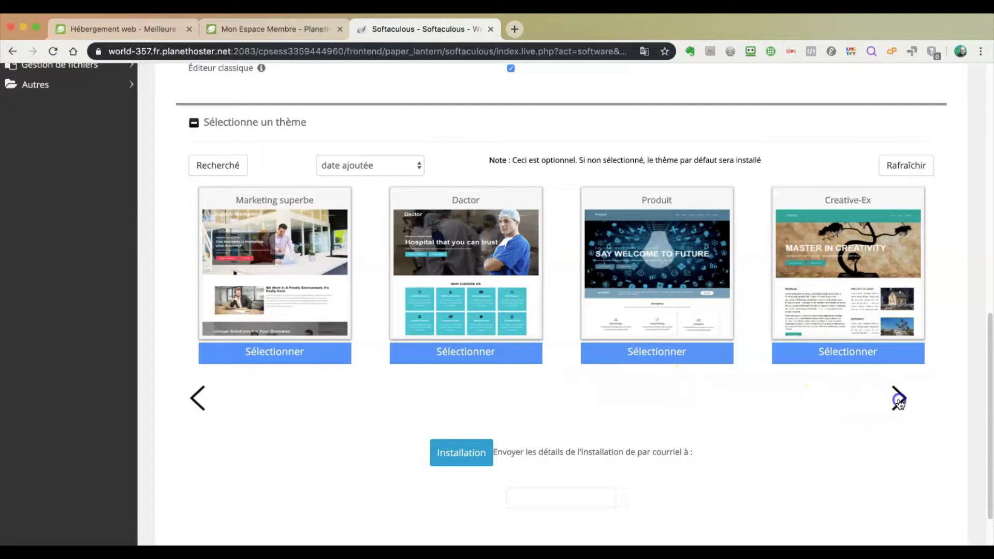
scroll(564, 351, "up", 5)
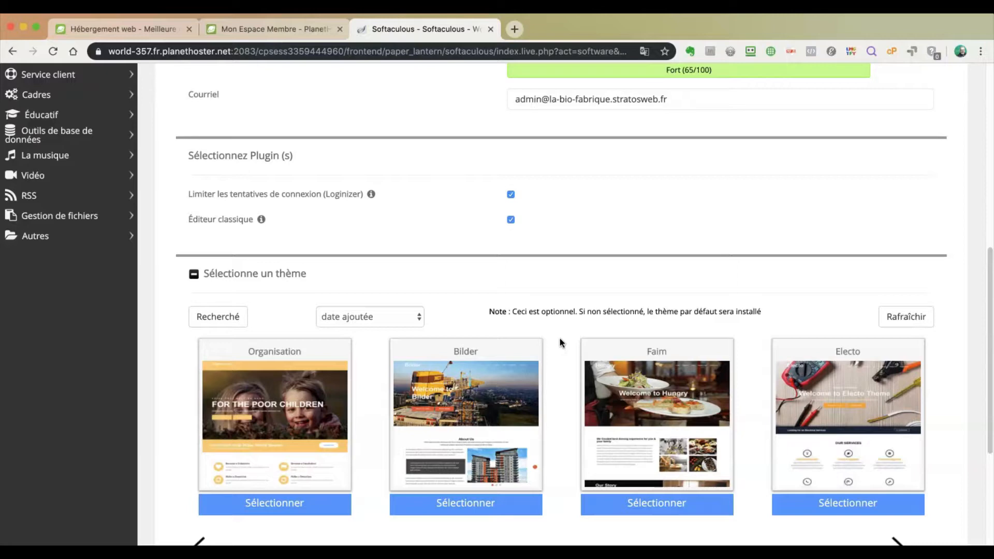
scroll(568, 372, "down", 2)
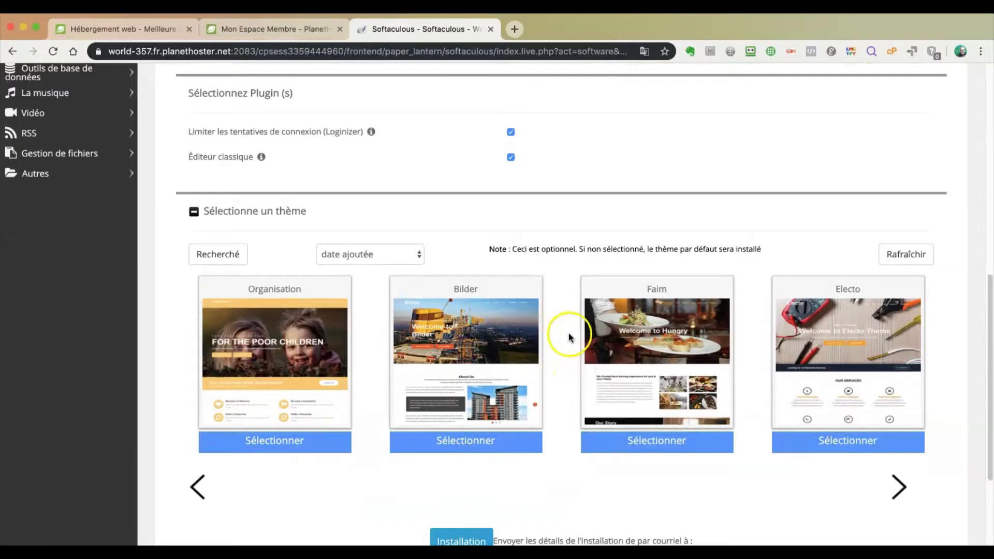
left_click(901, 487)
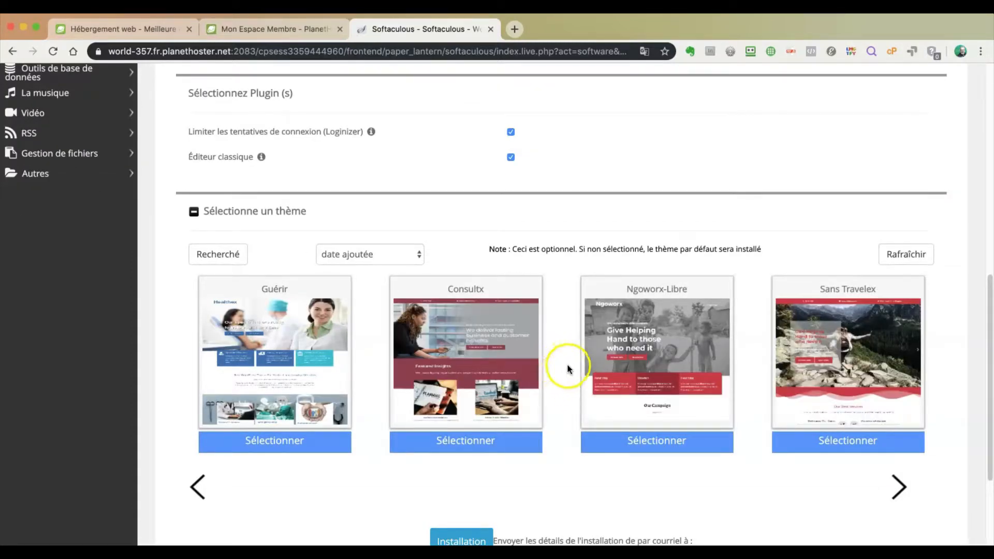
left_click(899, 486)
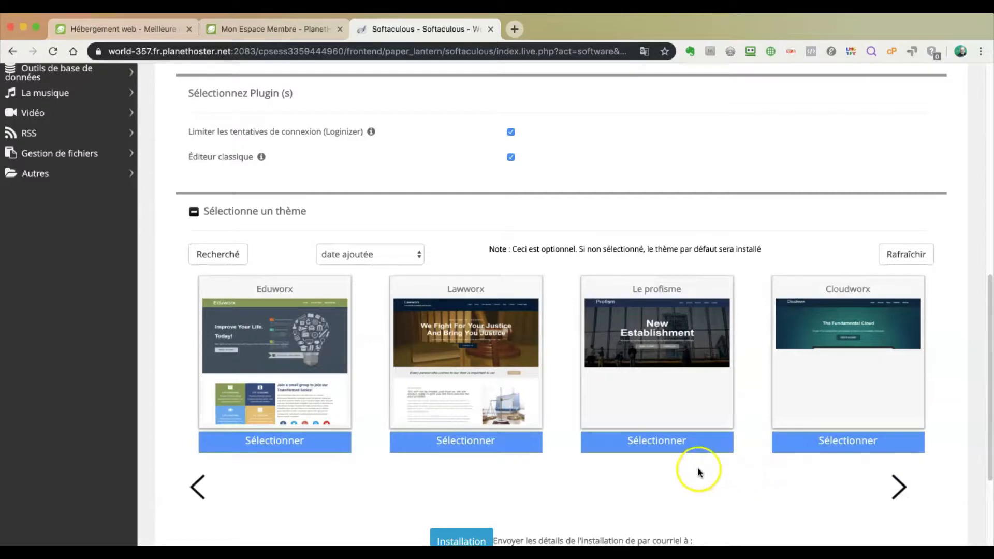
left_click(900, 487)
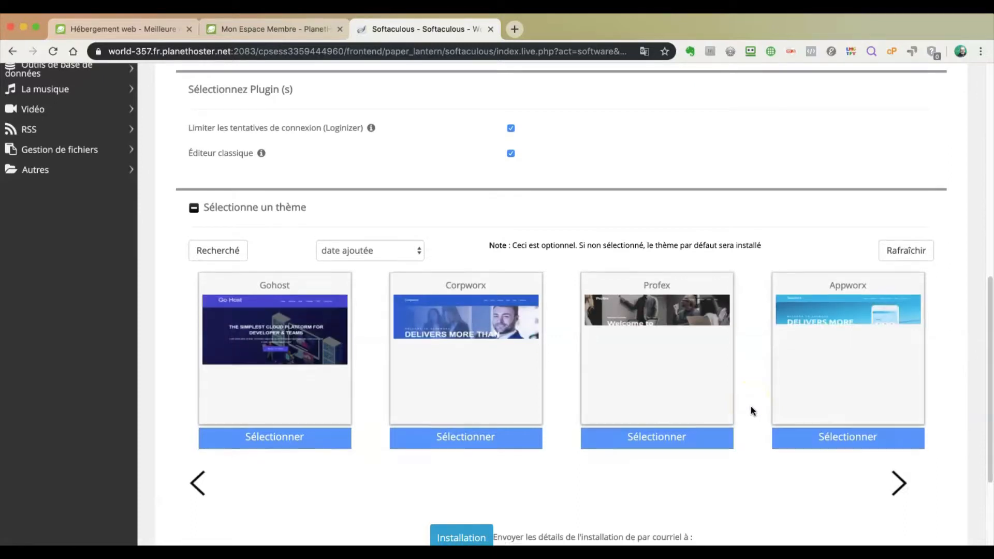
scroll(753, 411, "down", 1)
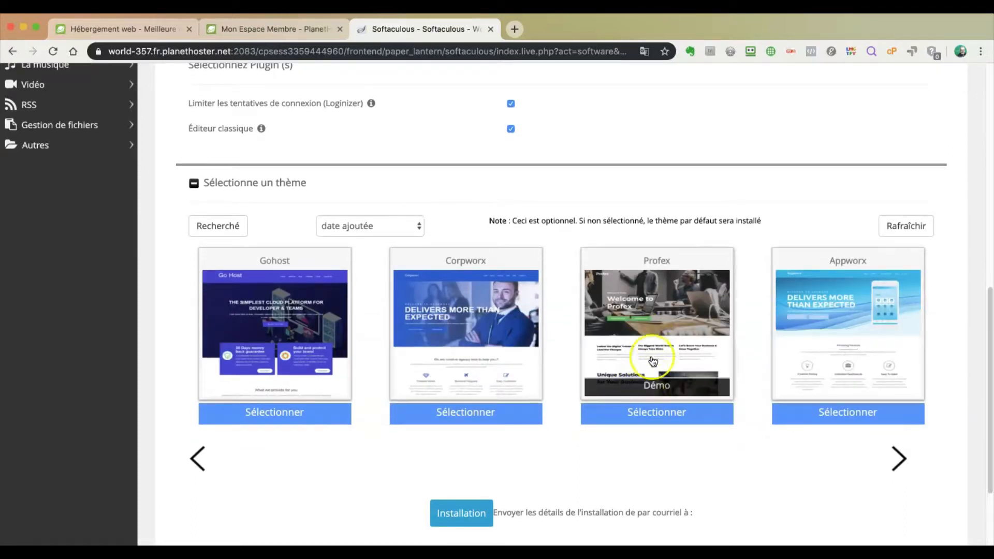
left_click(655, 413)
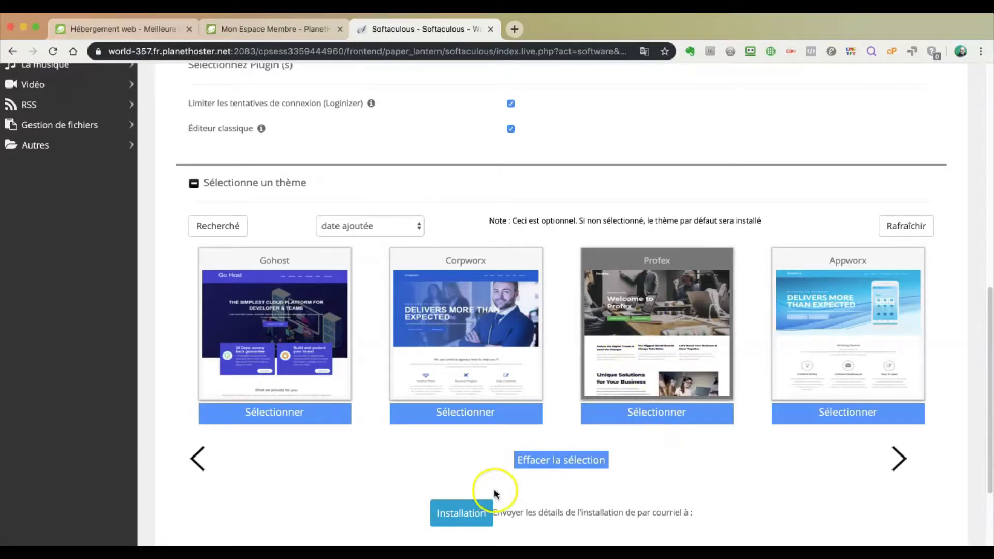
Step: Remove the la-bio-fabrique subdomain from the administrator's e-mail address so it uses the main stratosweb.fr domain
scroll(535, 505, "down", 3)
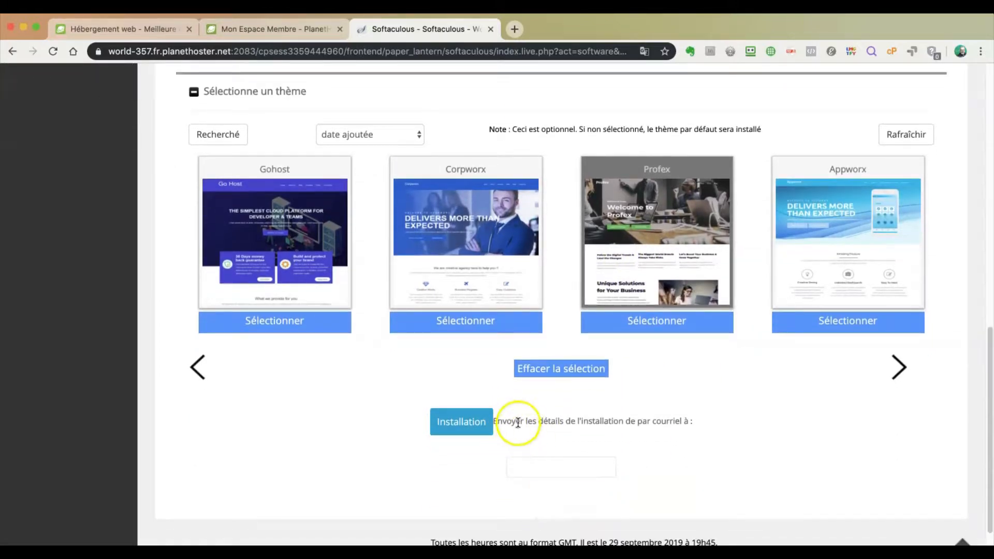
scroll(616, 414, "up", 10)
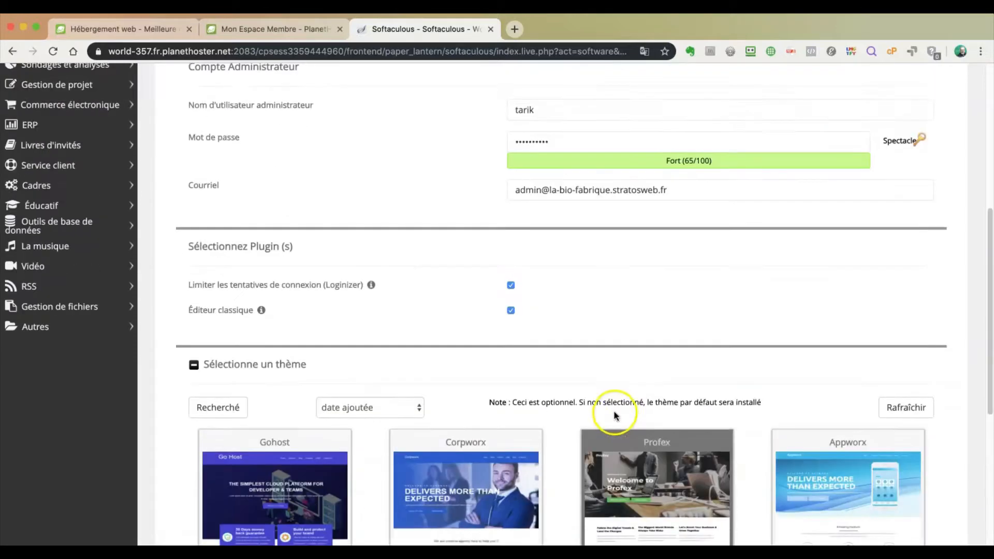
left_click(637, 254)
left_click_drag(683, 257, 506, 257)
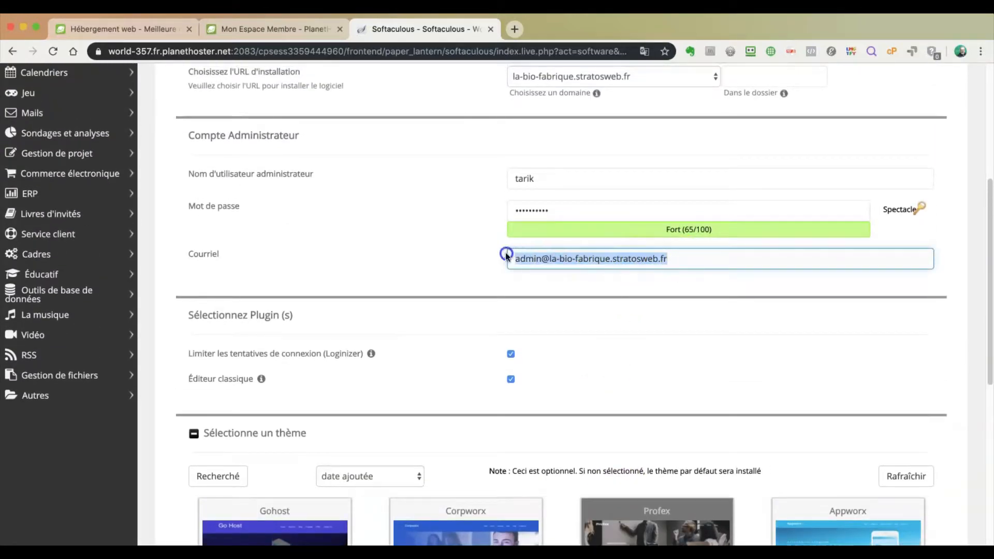
right_click(550, 258)
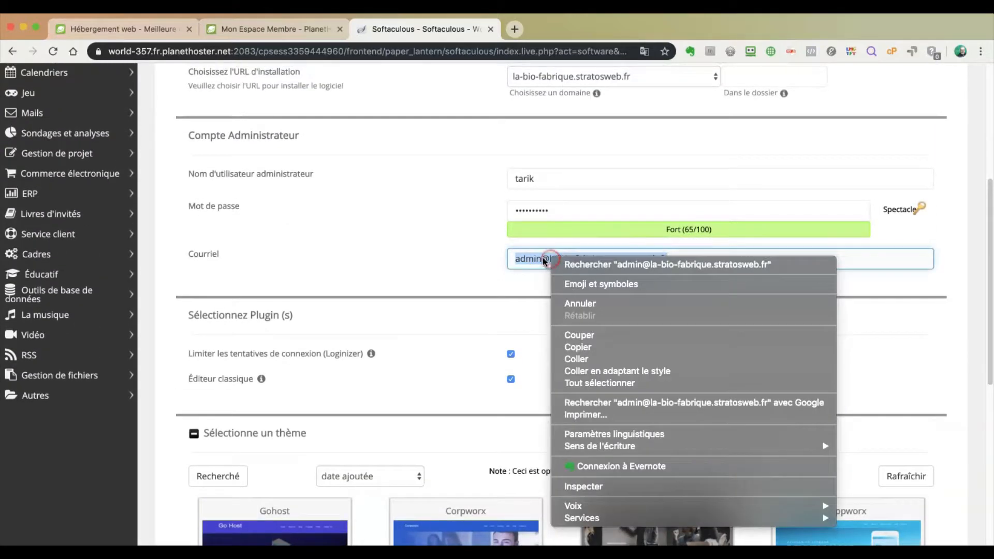
left_click(586, 346)
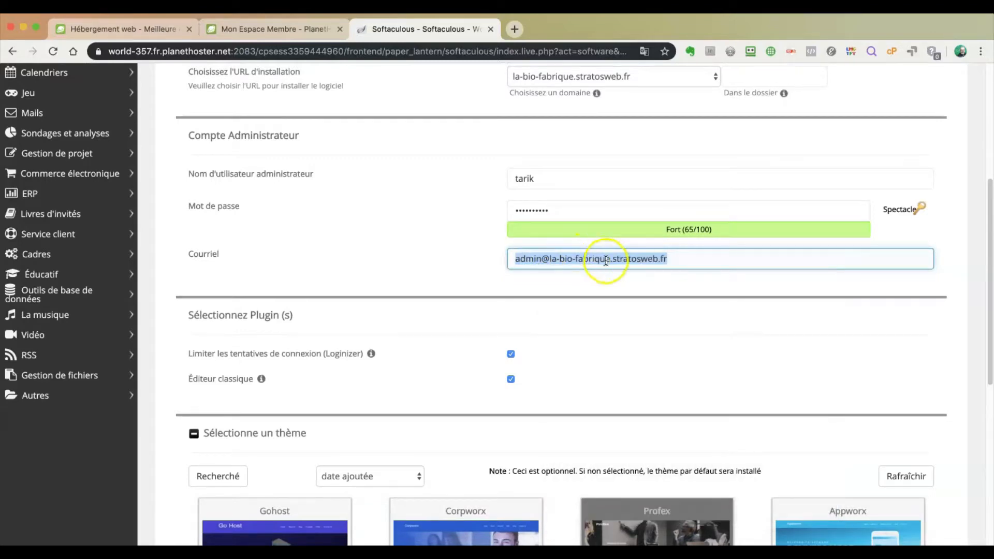
left_click(611, 259)
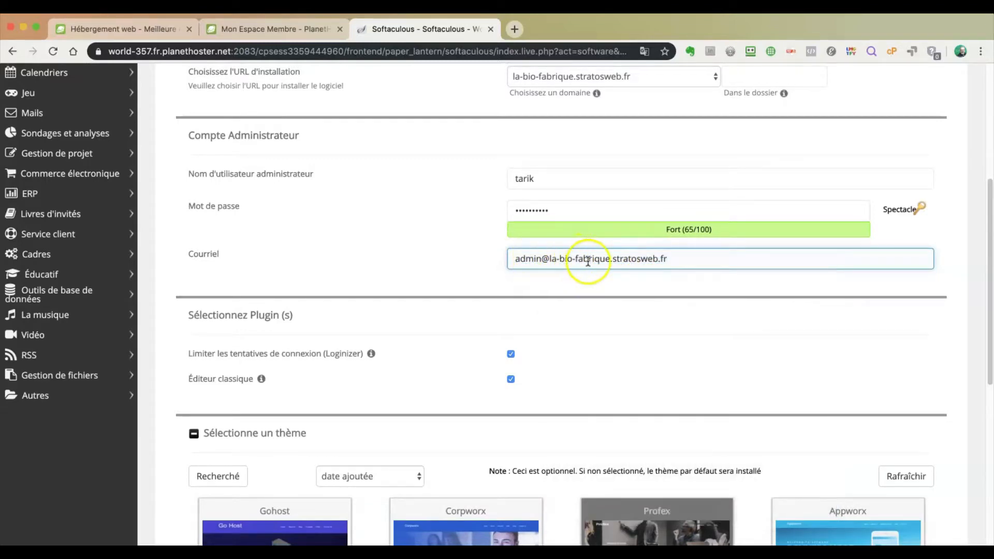
left_click_drag(613, 259, 573, 259)
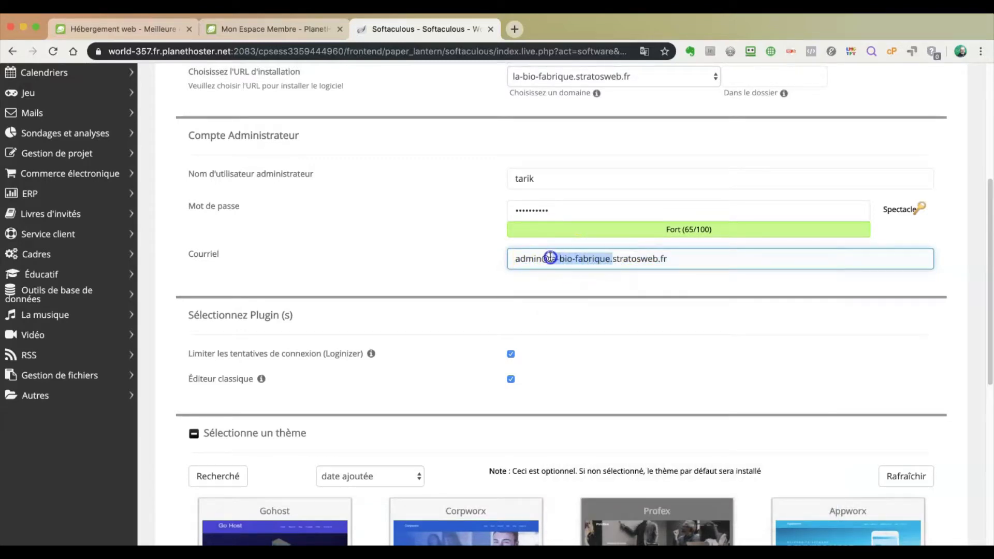
key("BackSpace")
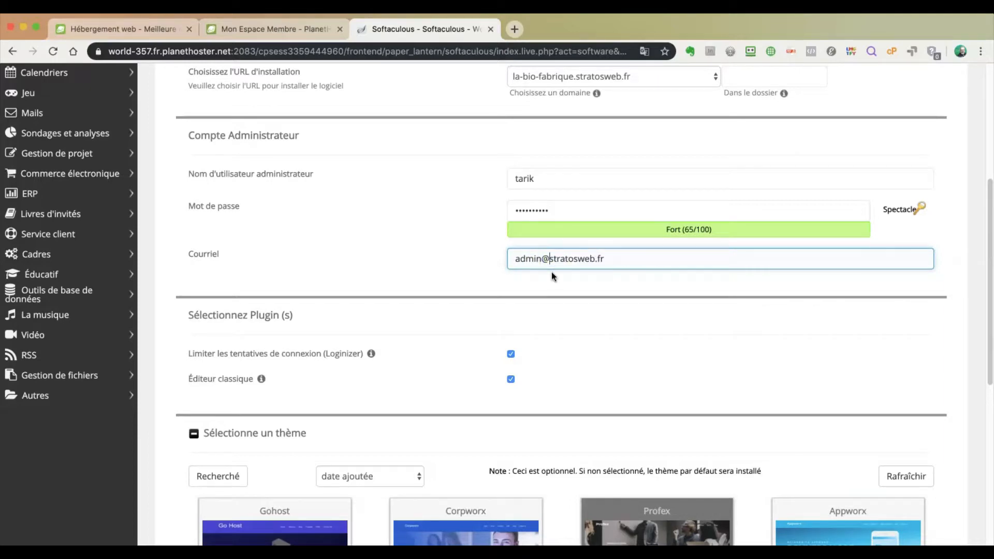
Step: Copy the administrator's e-mail into the installation-details recipient field and launch the installation, dismissing the RoboForm save offer
left_click_drag(608, 250, 468, 250)
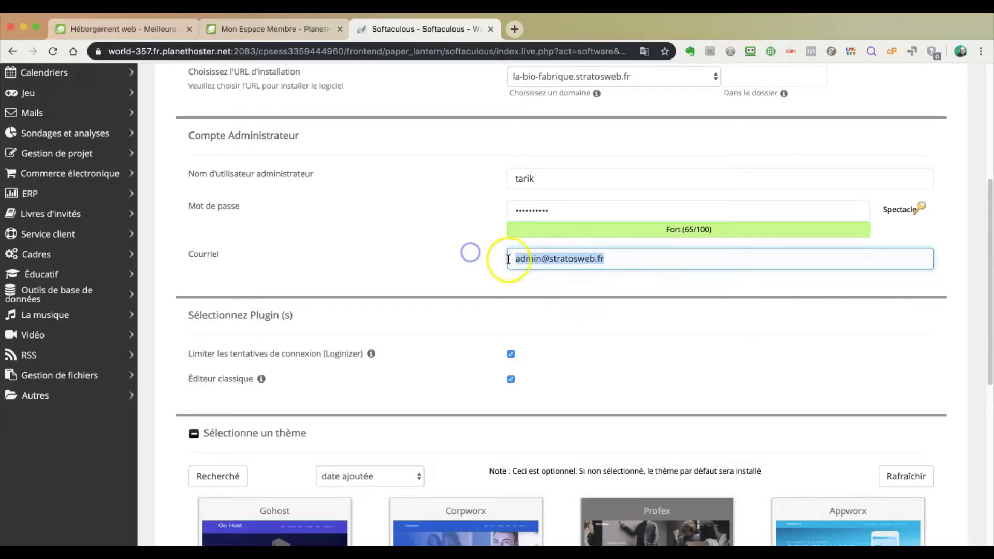
scroll(570, 362, "down", 3)
scroll(568, 387, "down", 3)
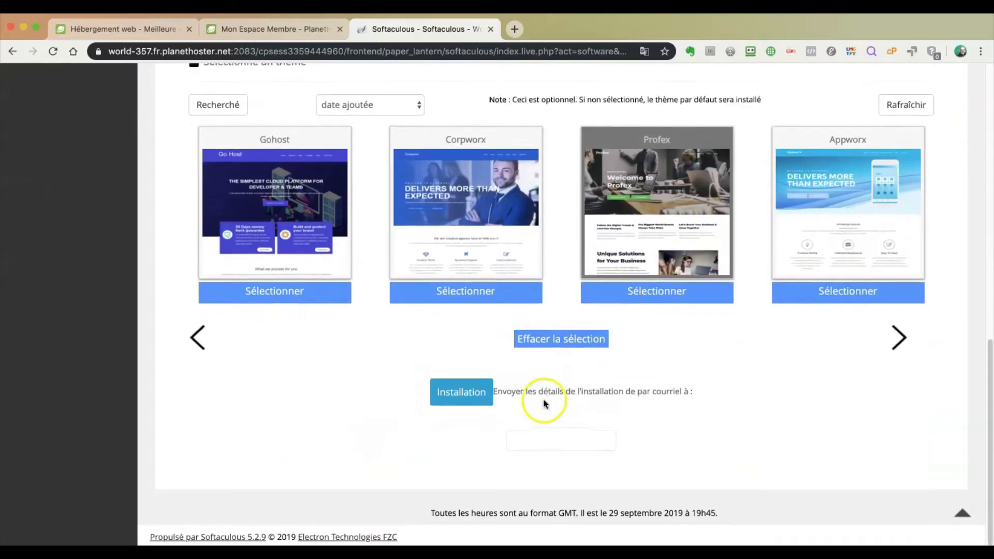
left_click(527, 435)
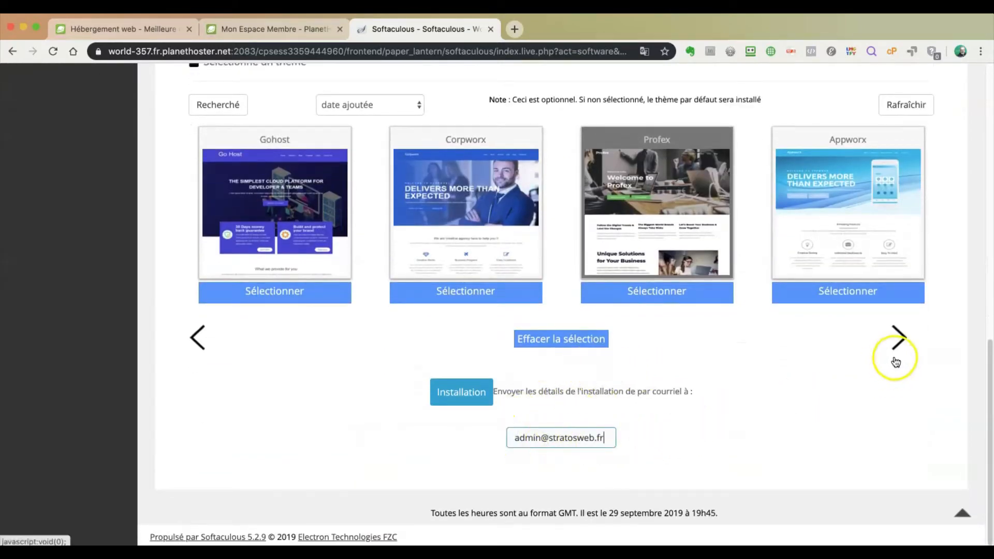
left_click(460, 395)
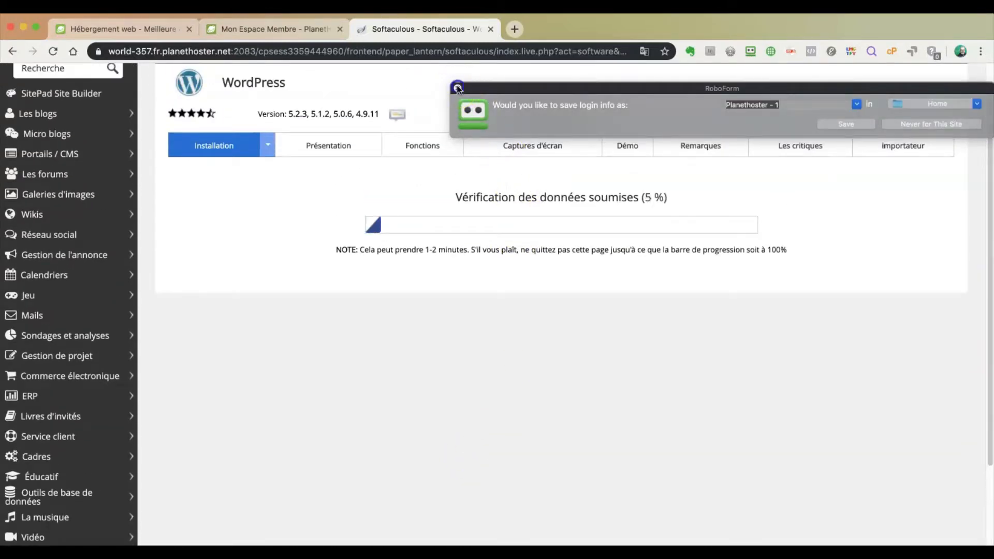
left_click(458, 88)
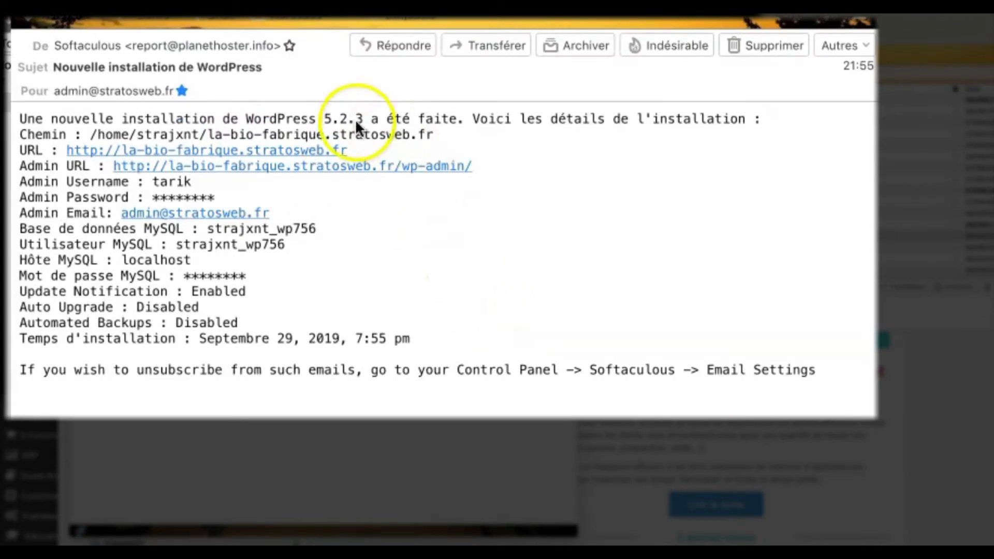
Step: Review the Softaculous confirmation e-mail, examining the WordPress version, the administrator credentials and the MySQL database details
left_click_drag(177, 119, 434, 120)
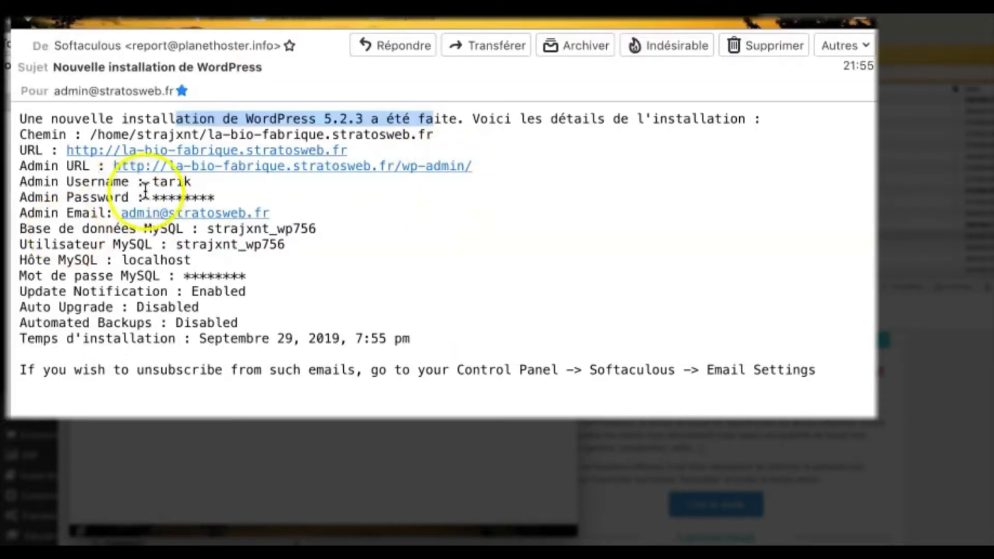
left_click_drag(152, 182, 196, 186)
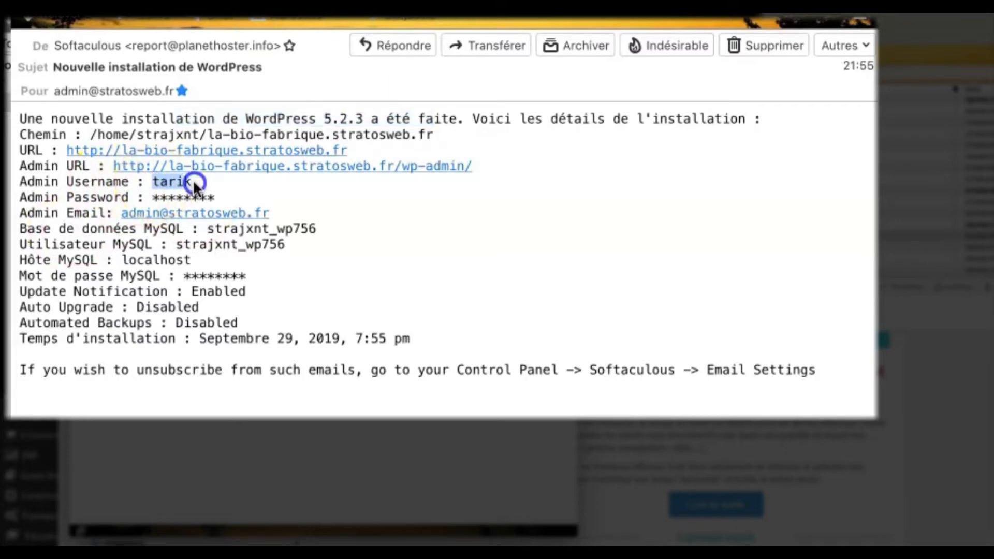
double_click(170, 197)
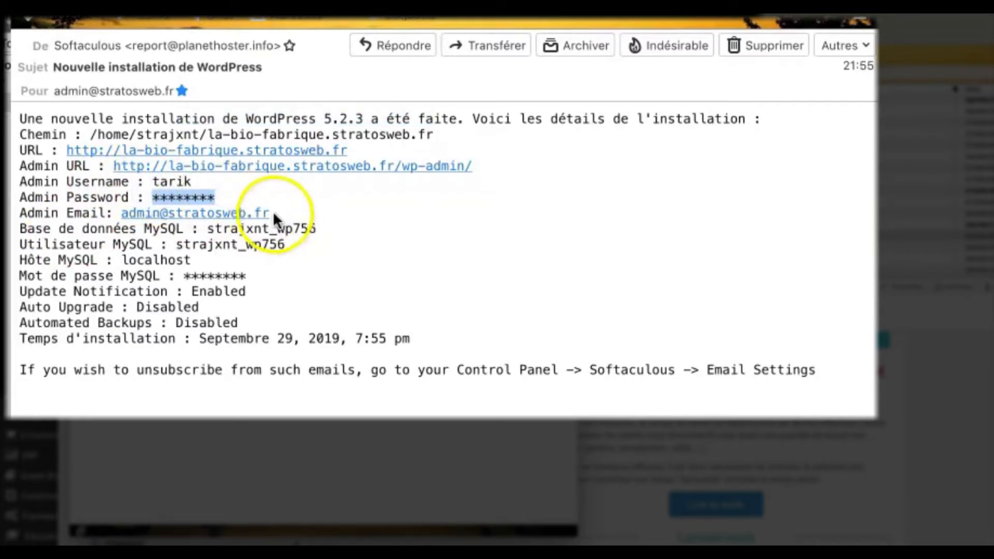
left_click_drag(273, 212, 124, 213)
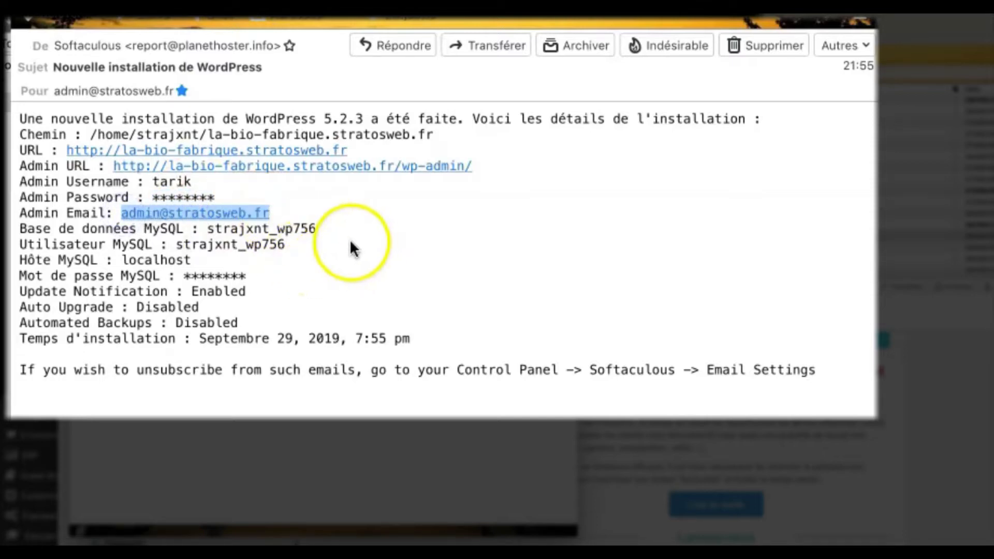
left_click(104, 228)
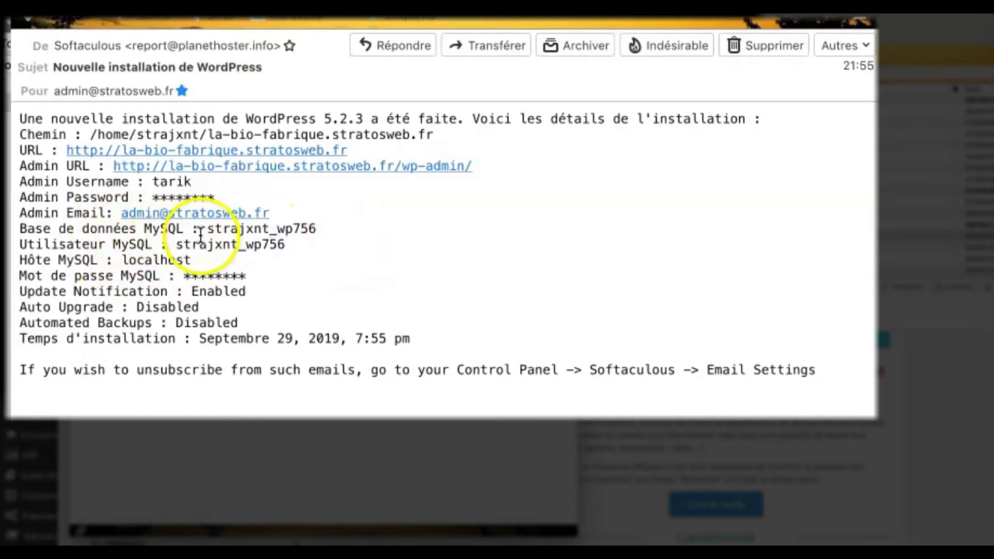
left_click_drag(209, 229, 187, 243)
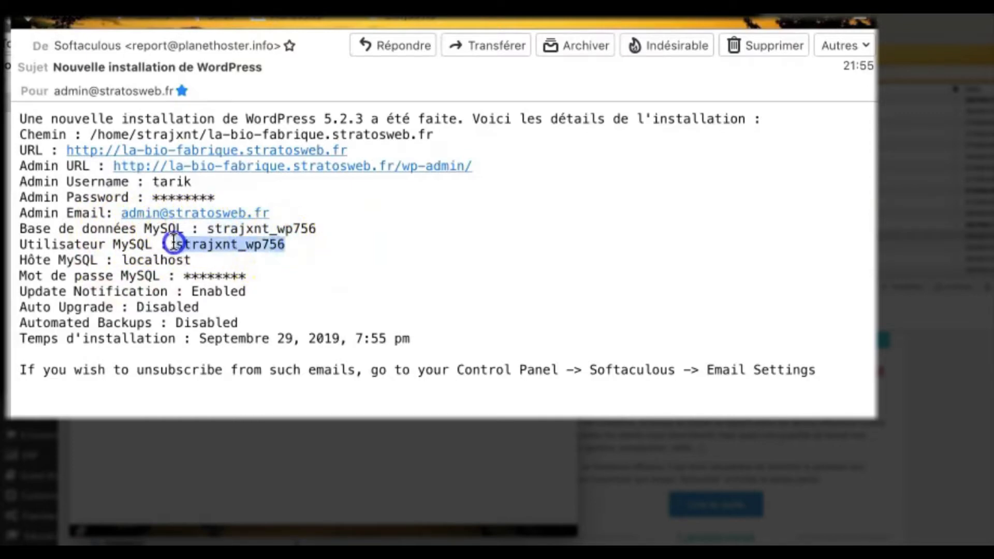
double_click(158, 260)
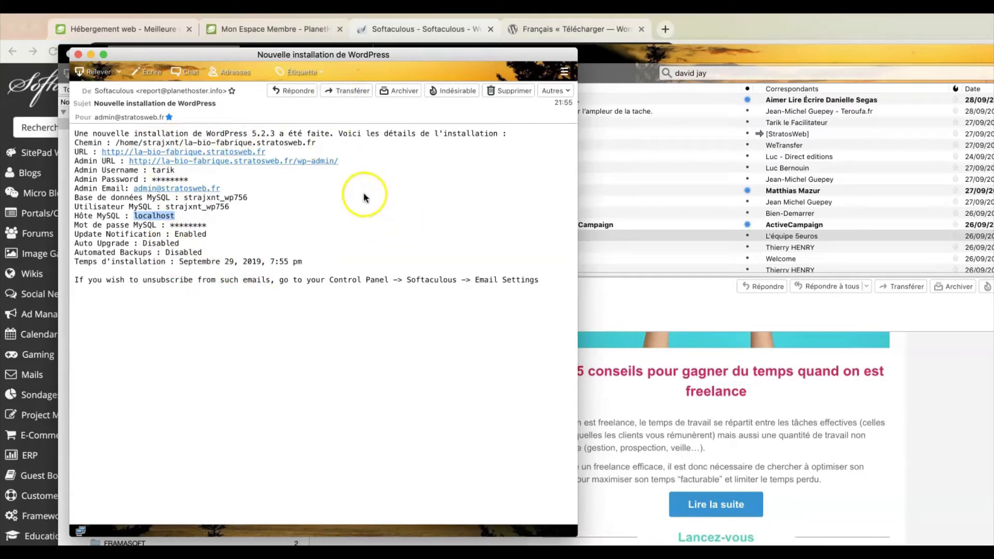
Step: Open the admin URL from the e-mail and log in with the administrator username and account password, with Se souvenir de moi enabled
left_click(300, 162)
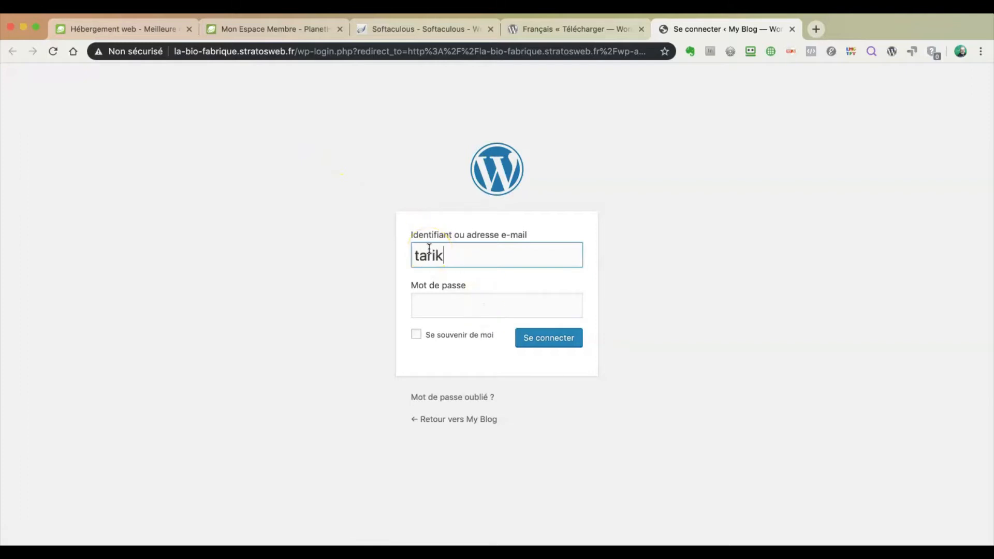
key("Tab")
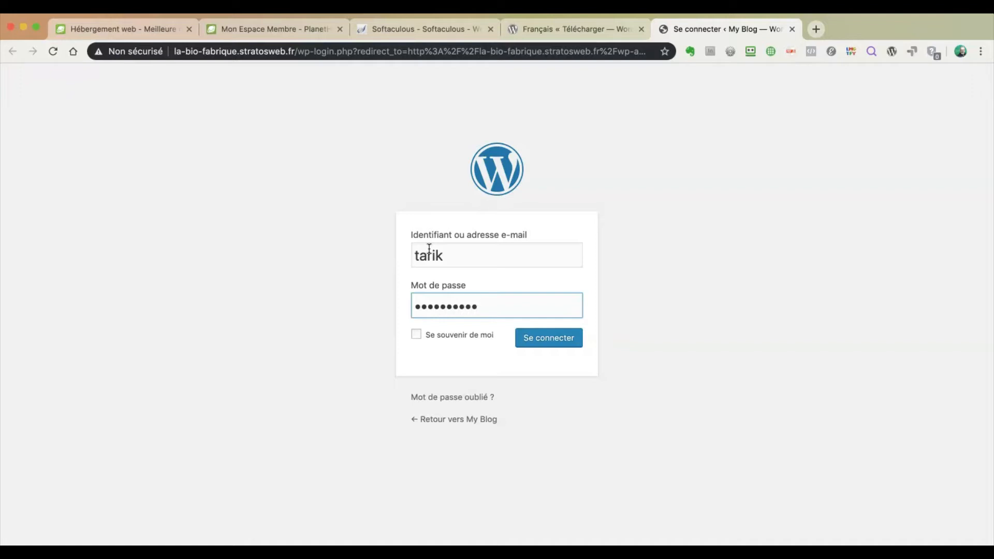
left_click(417, 335)
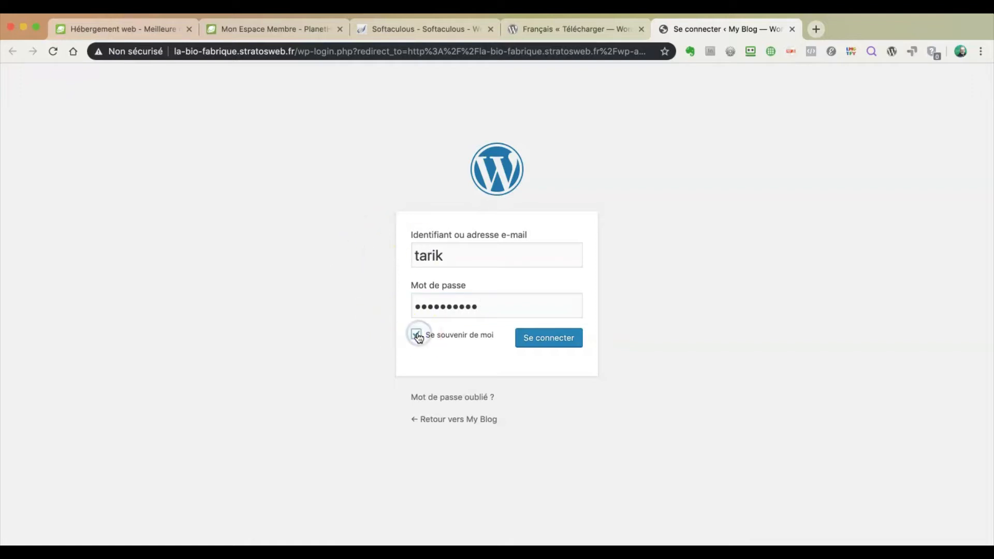
left_click(500, 340)
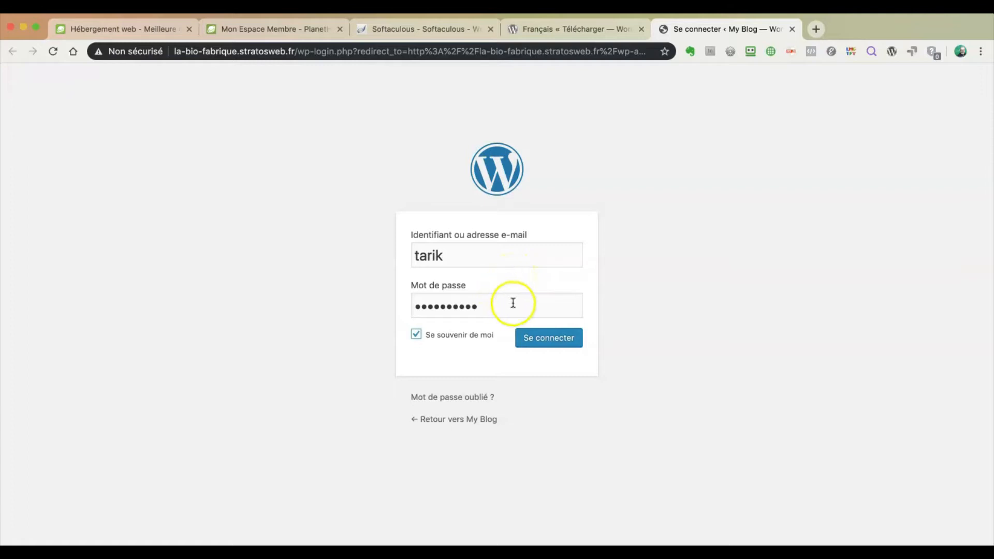
left_click(547, 339)
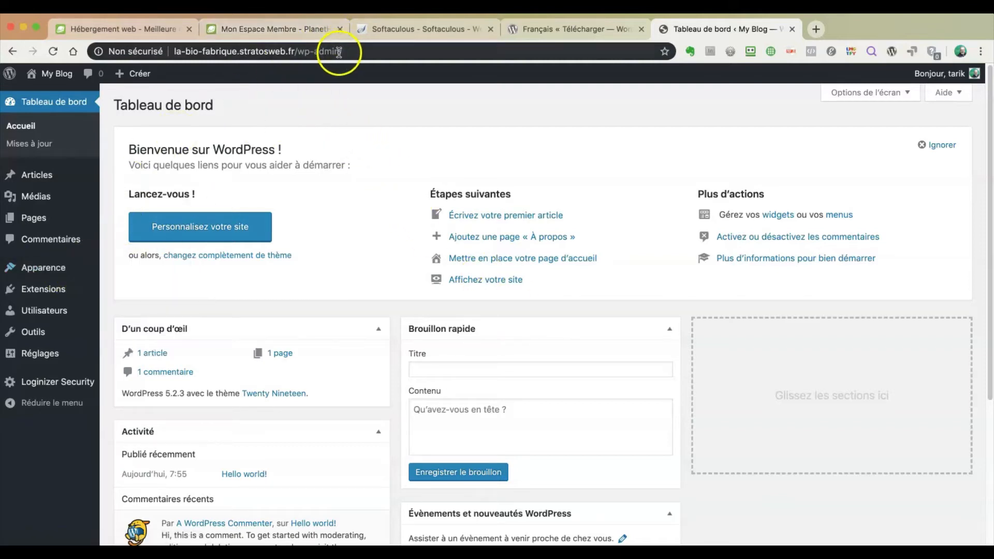
Step: View the new blog's public home page down to its widgets and glance at the WordPress download page
mouse_move(52, 77)
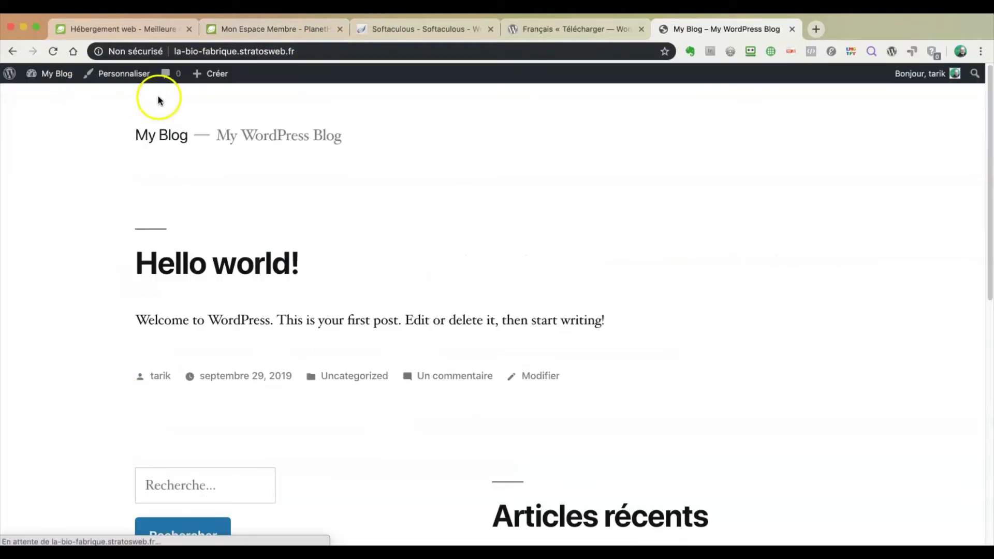
scroll(343, 228, "down", 2)
scroll(343, 230, "down", 8)
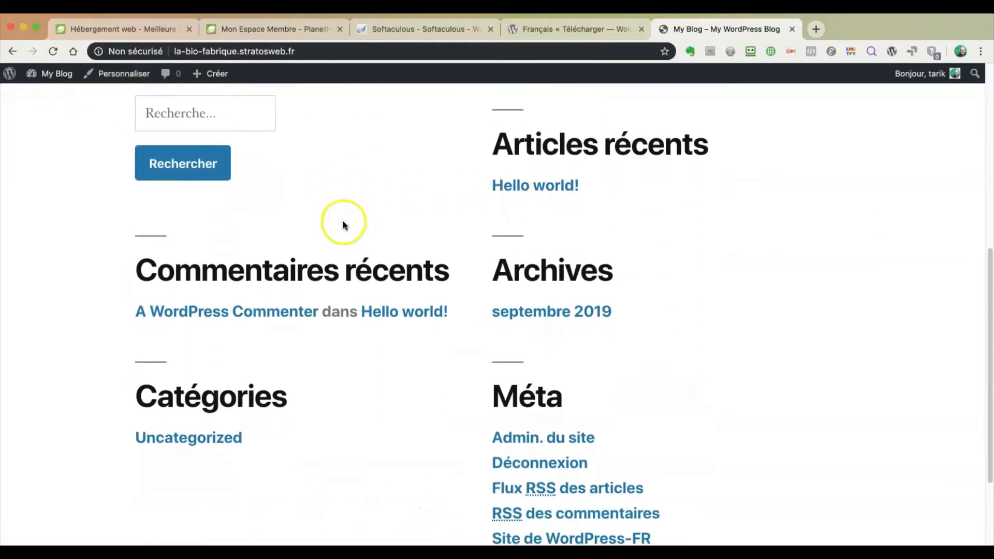
scroll(343, 225, "up", 10)
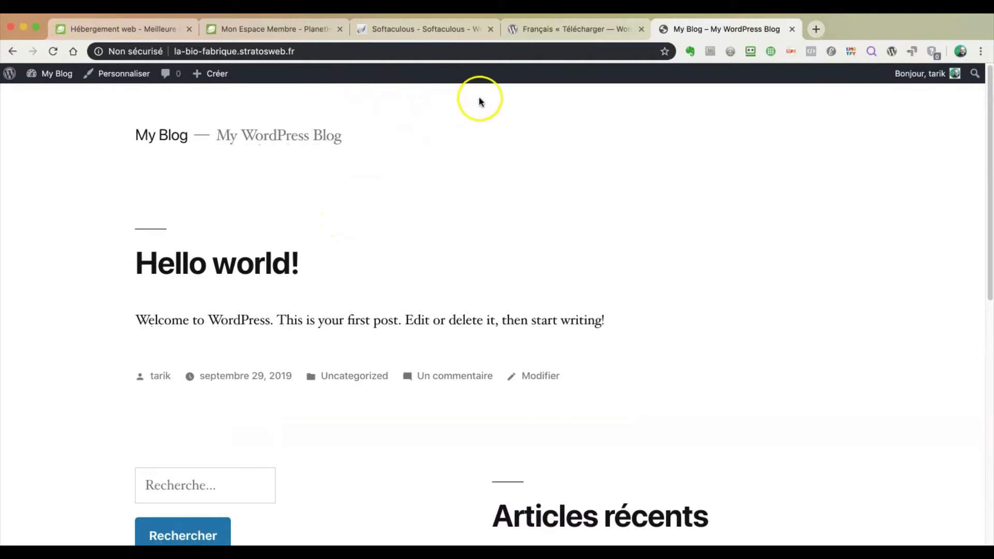
left_click(570, 30)
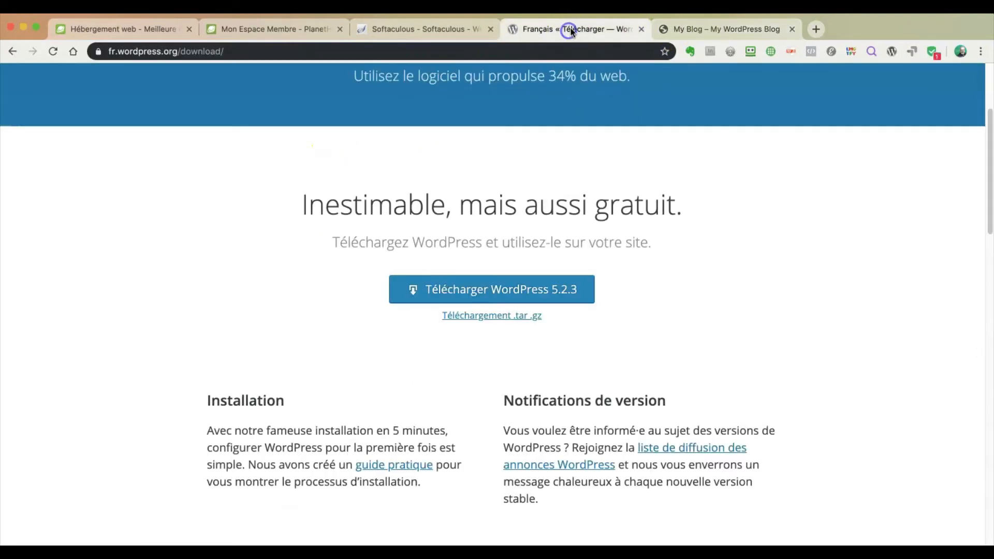
left_click(717, 29)
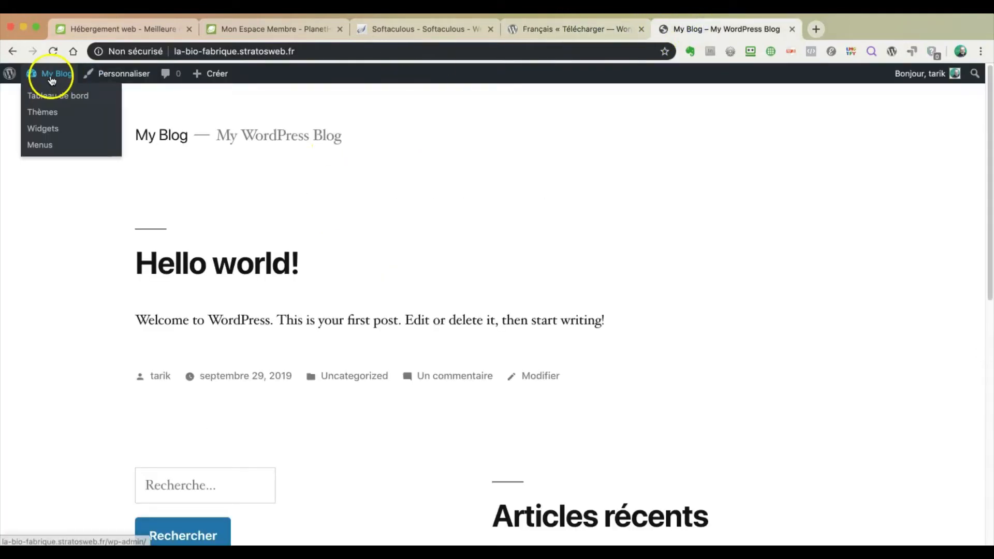
Step: Open the blog's theme management, start adding a theme and browse through the featured themes
left_click(44, 113)
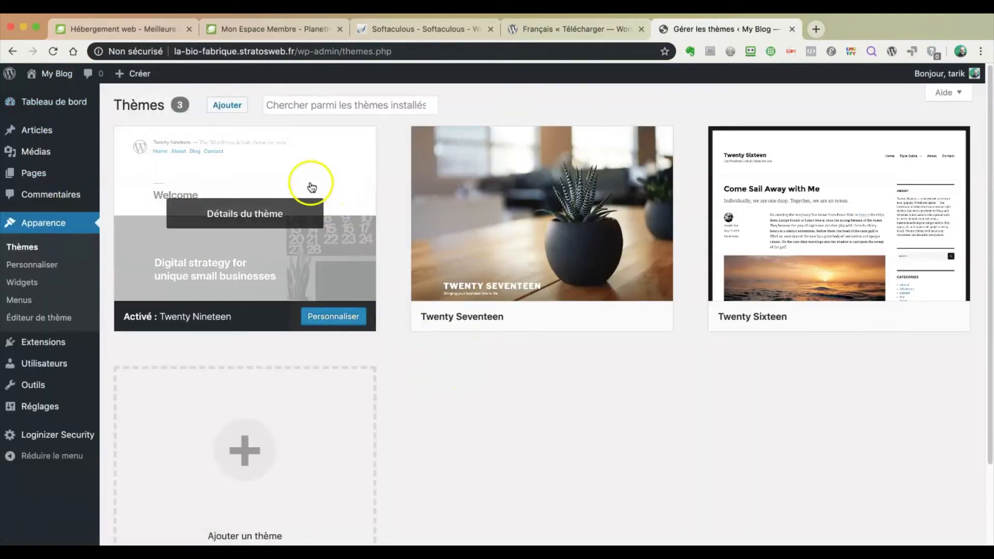
left_click(227, 108)
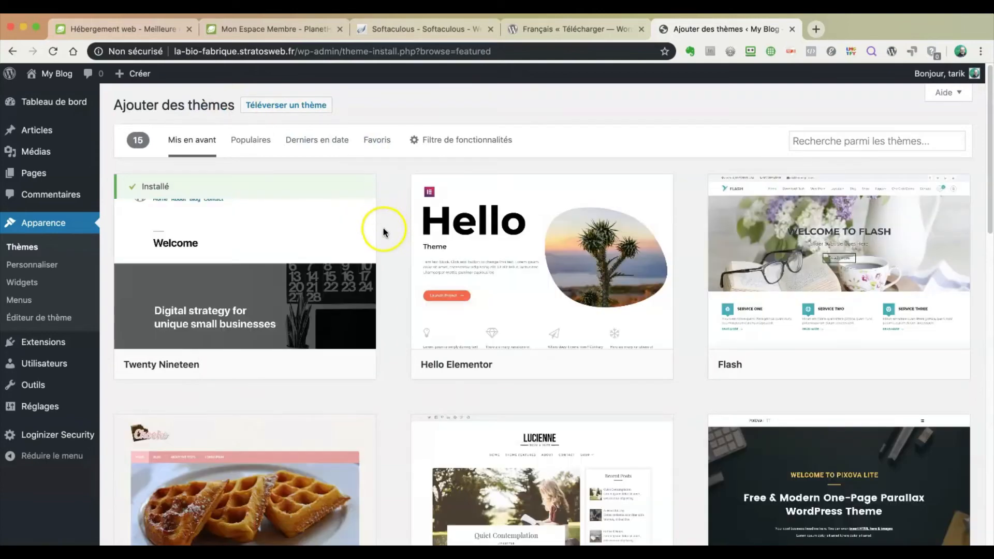
scroll(399, 254, "down", 10)
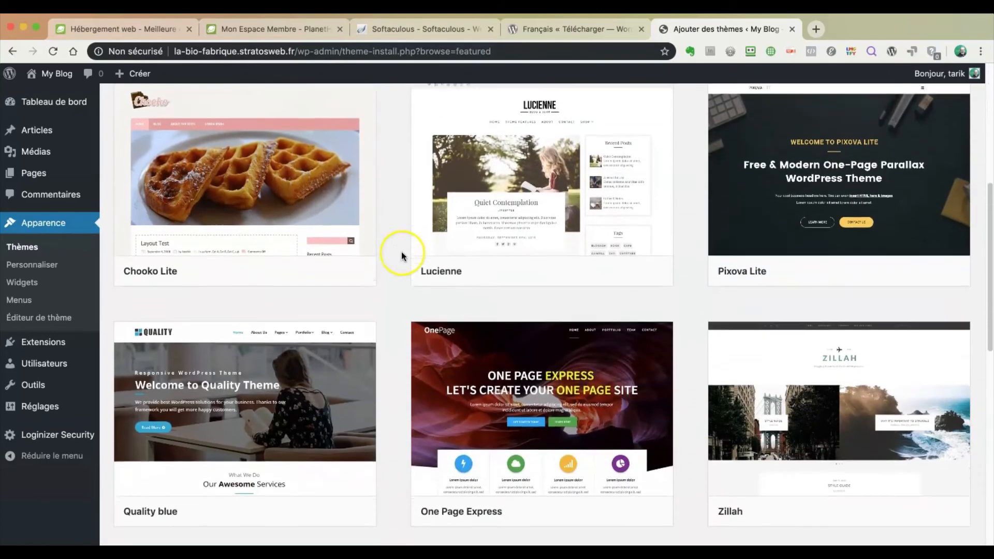
scroll(402, 255, "down", 1)
scroll(402, 253, "down", 5)
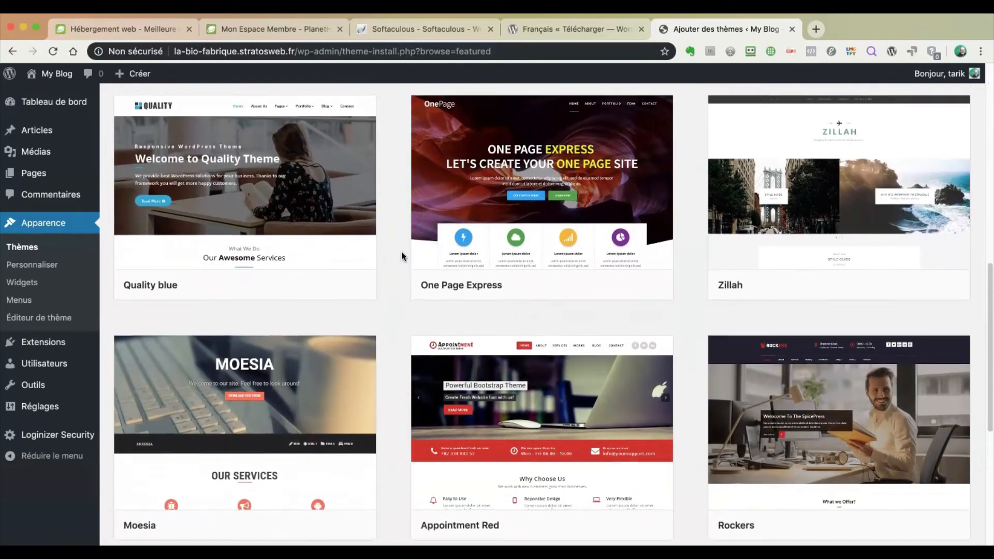
scroll(401, 251, "down", 5)
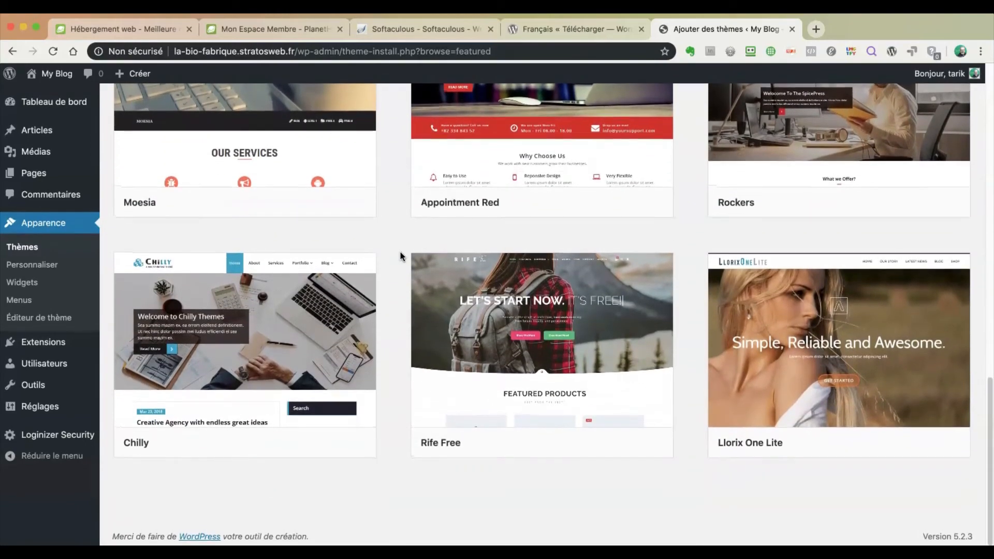
Step: Install the Appointment Red theme from the featured themes and activate it on the blog
scroll(402, 255, "up", 3)
mouse_move(572, 264)
left_click(601, 323)
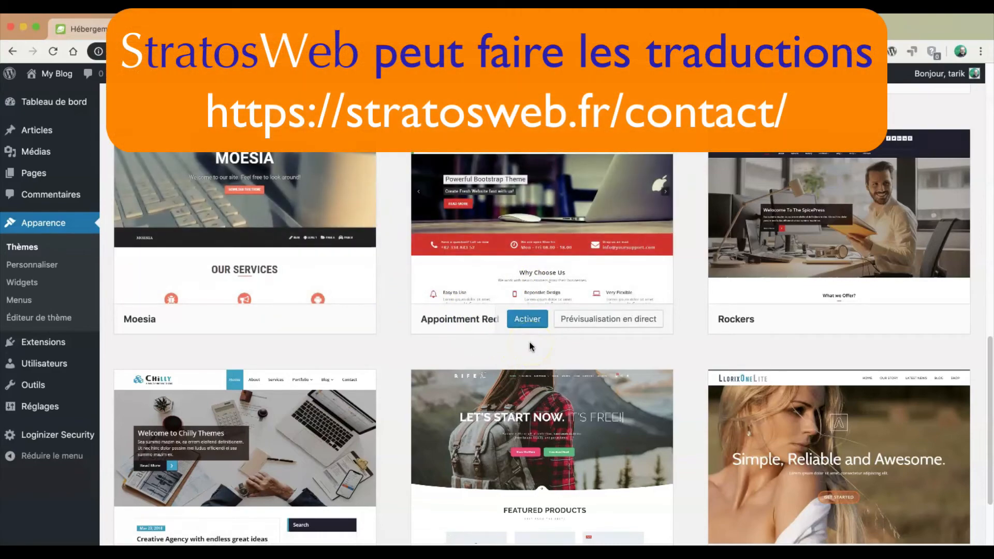
left_click(526, 320)
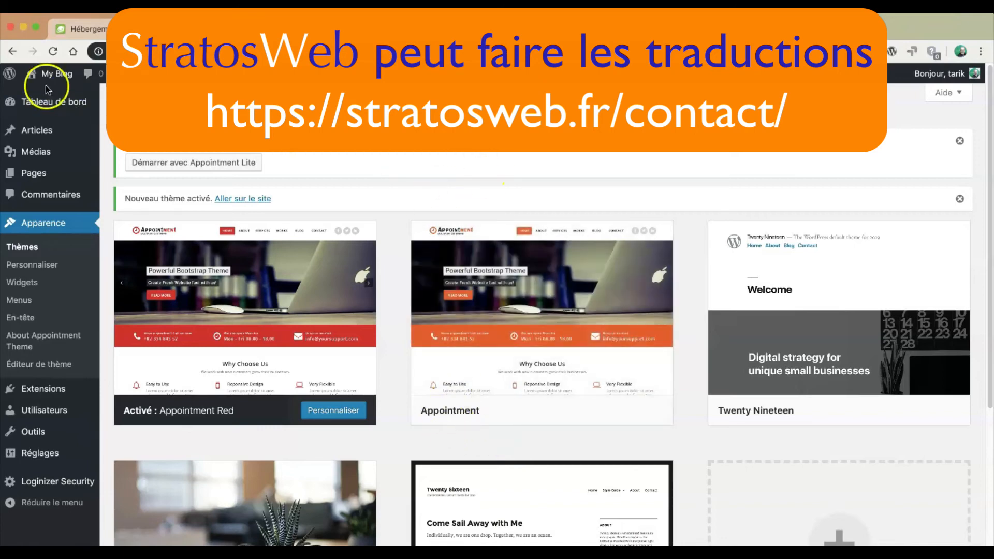
Step: View the blog's public home page with the new theme down to its footer, and highlight the site's address
mouse_move(49, 77)
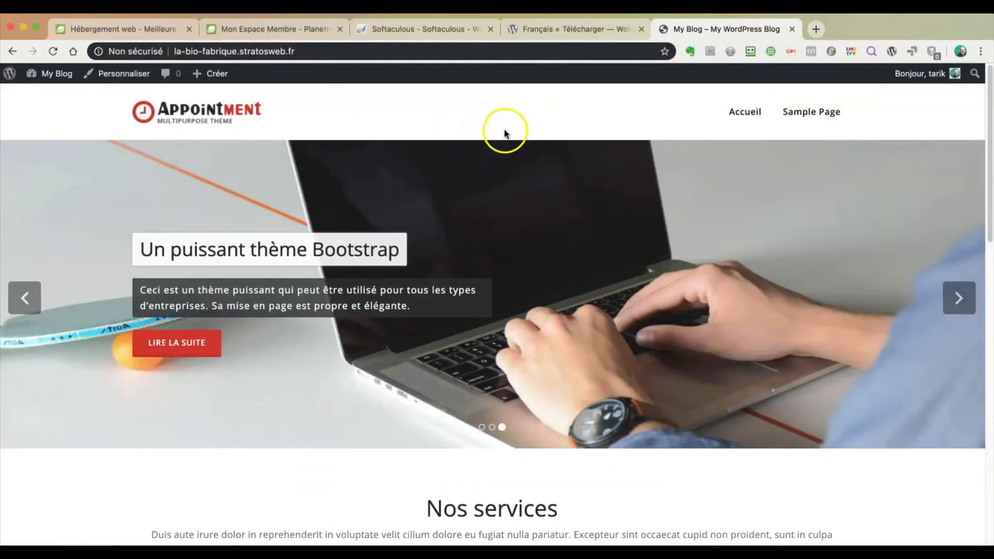
scroll(504, 133, "down", 10)
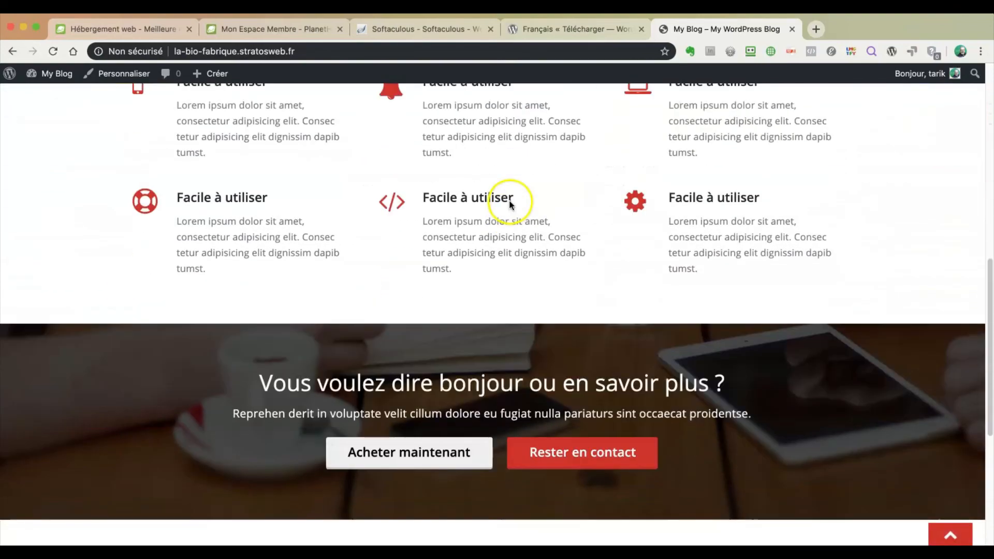
scroll(510, 204, "down", 6)
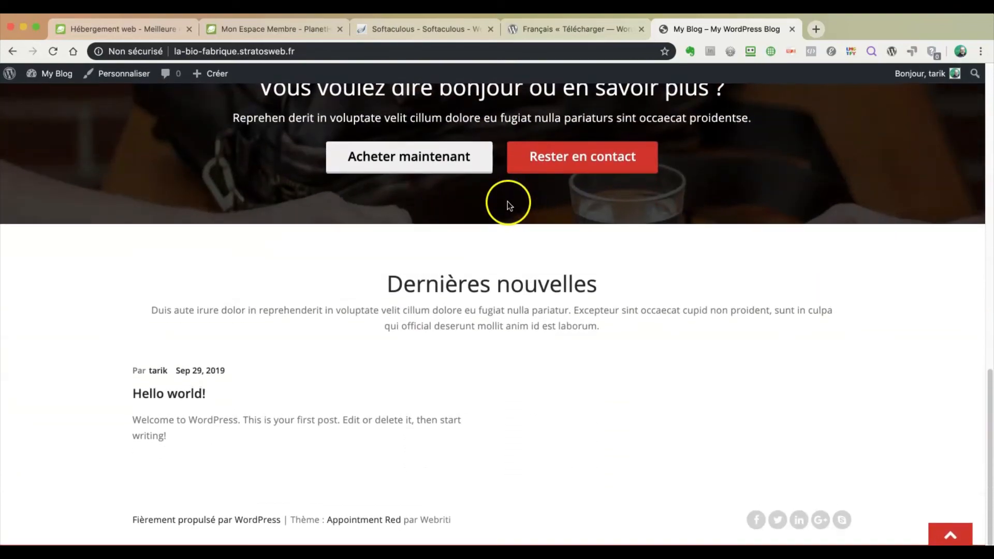
scroll(509, 203, "up", 20)
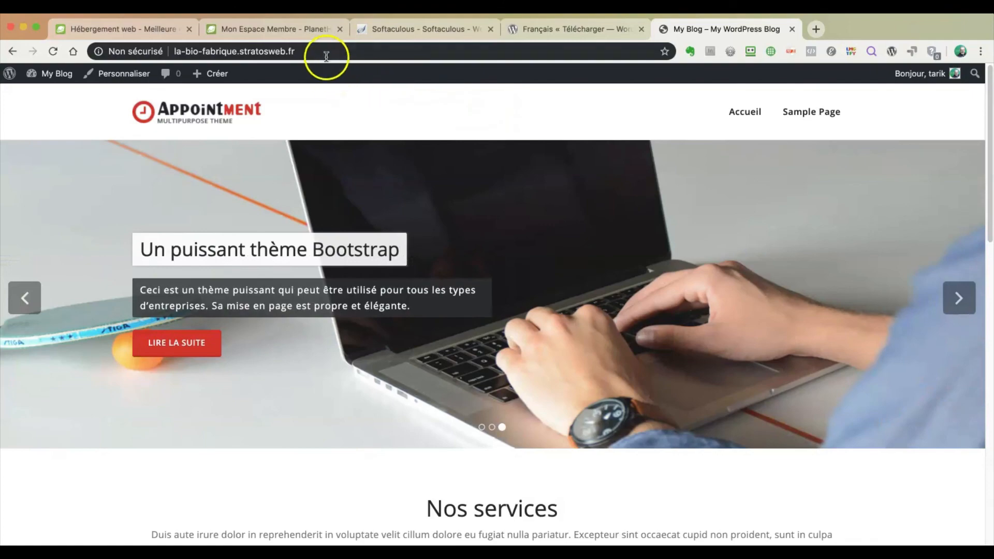
left_click(326, 55)
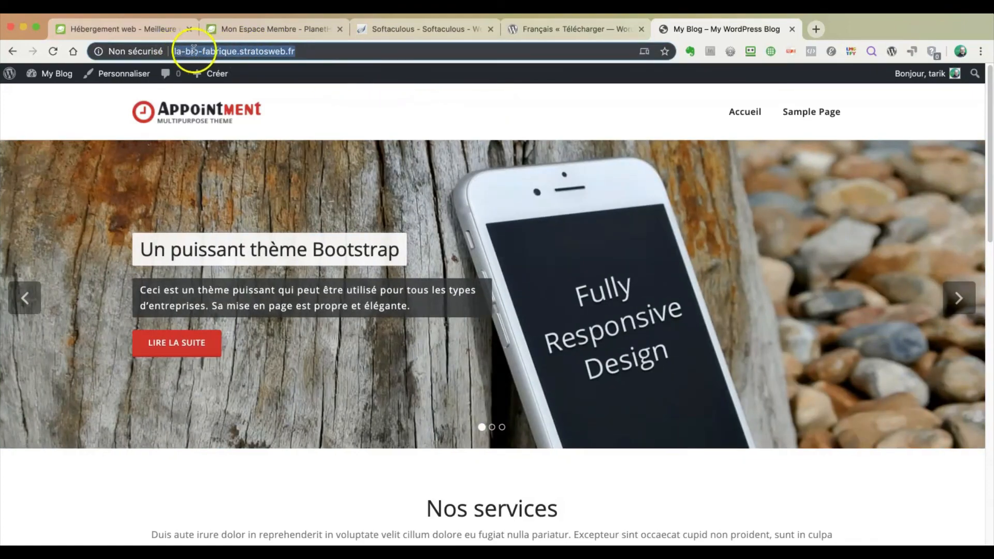